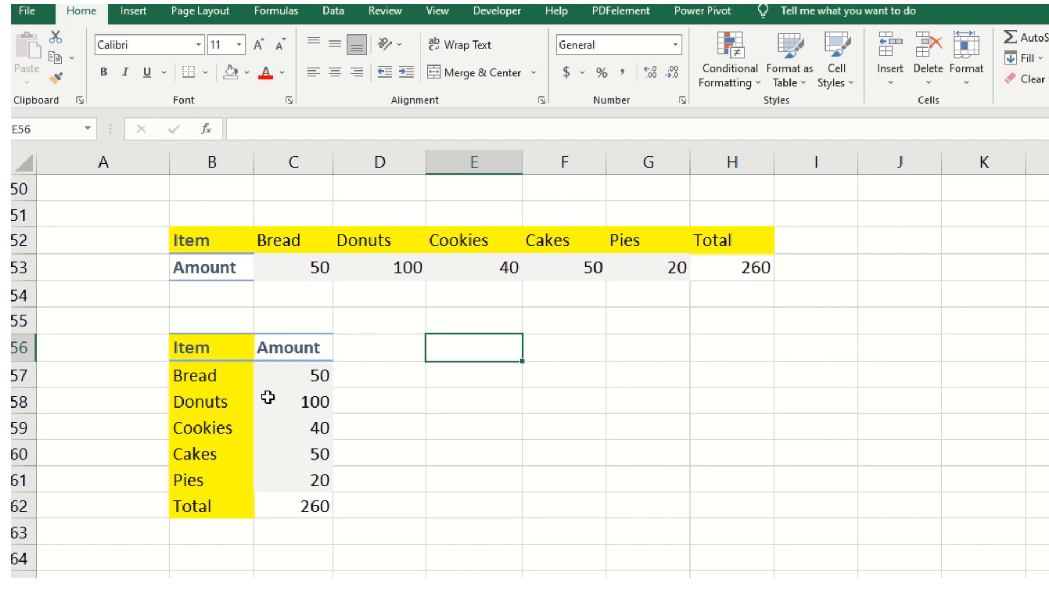
- Clear the contents of the vertical table in B56:C62 and remove its cell fill
left_click(184, 341)
left_click_drag(252, 365, 311, 501)
key("Delete")
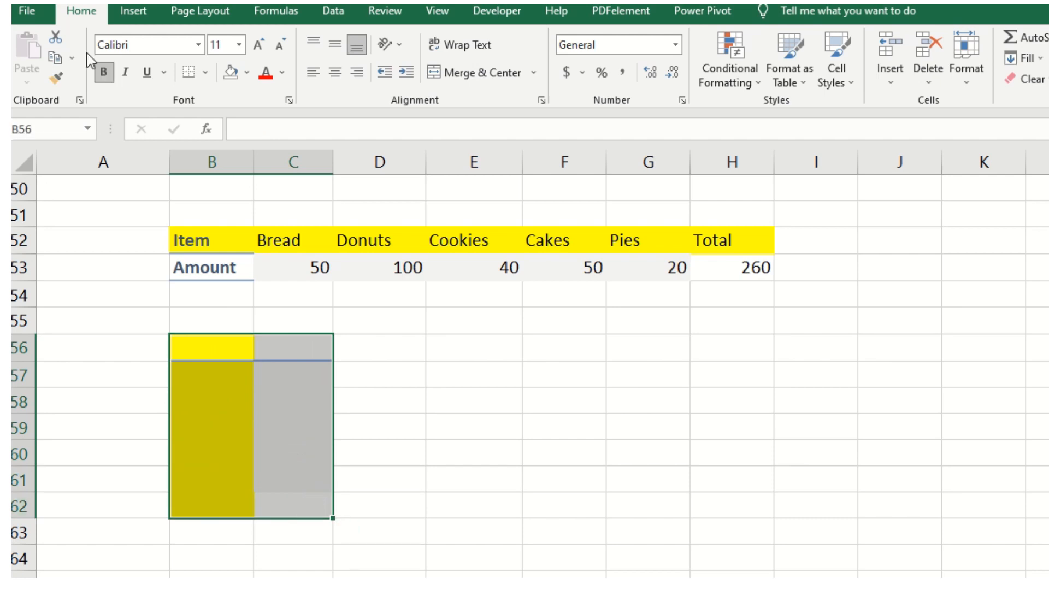
left_click(247, 77)
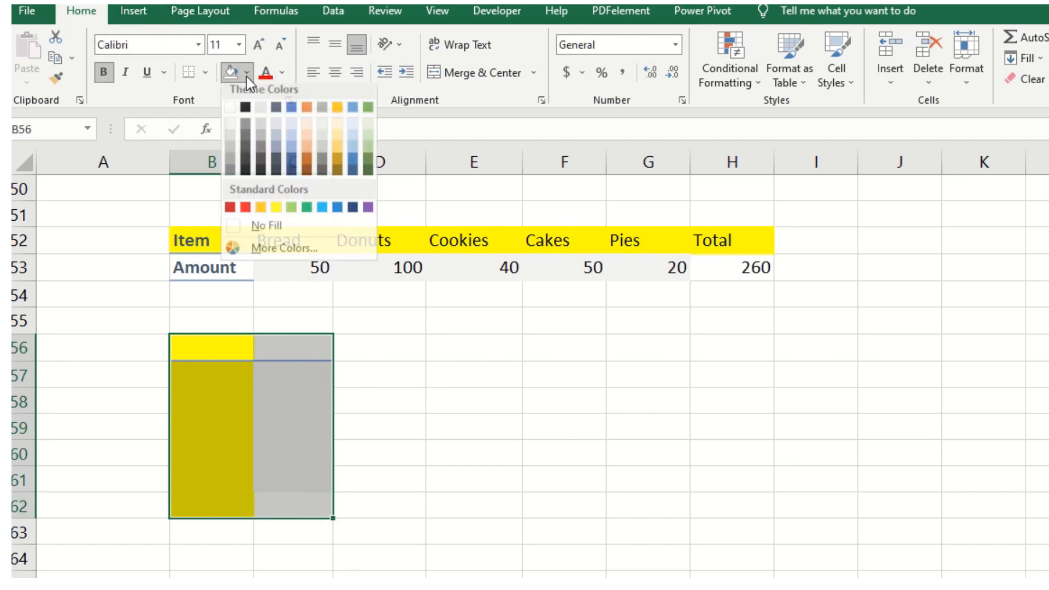
left_click(266, 231)
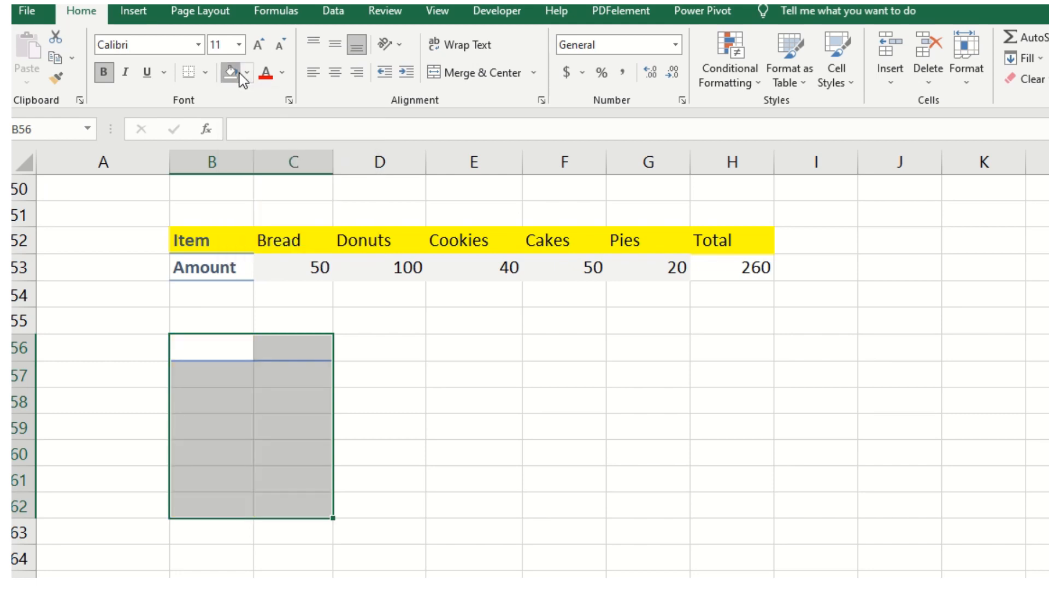
left_click(465, 378)
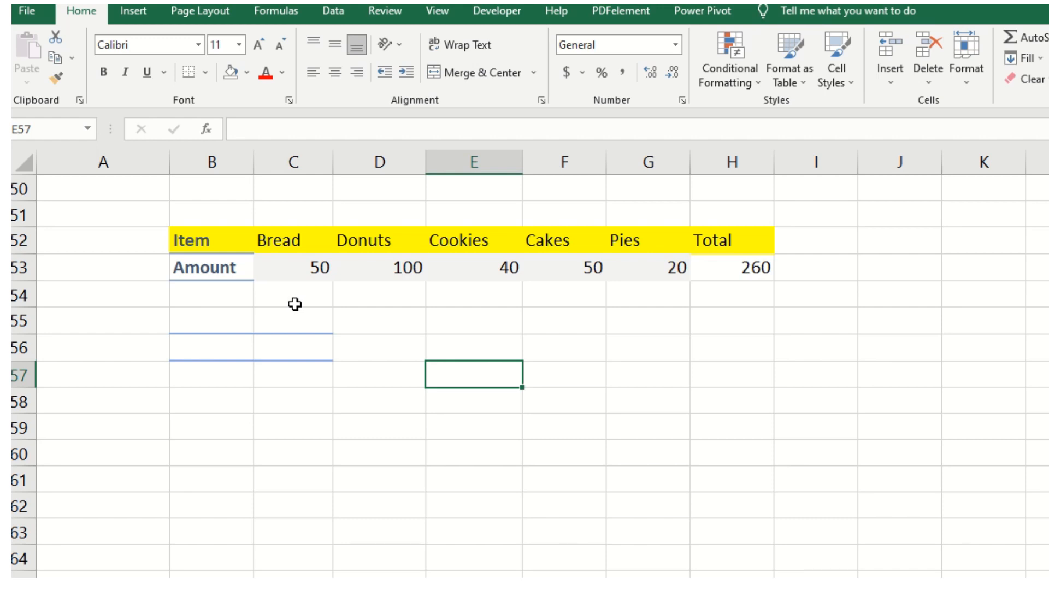
- Copy the horizontal Item and Amount table in B52:H53
left_click_drag(202, 238, 727, 273)
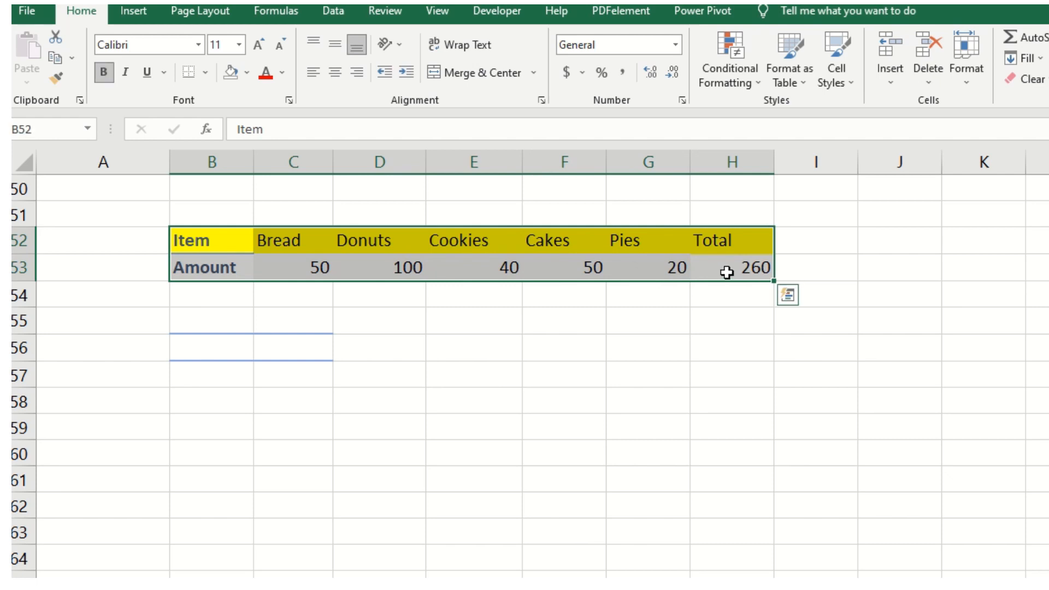
key("ctrl+c")
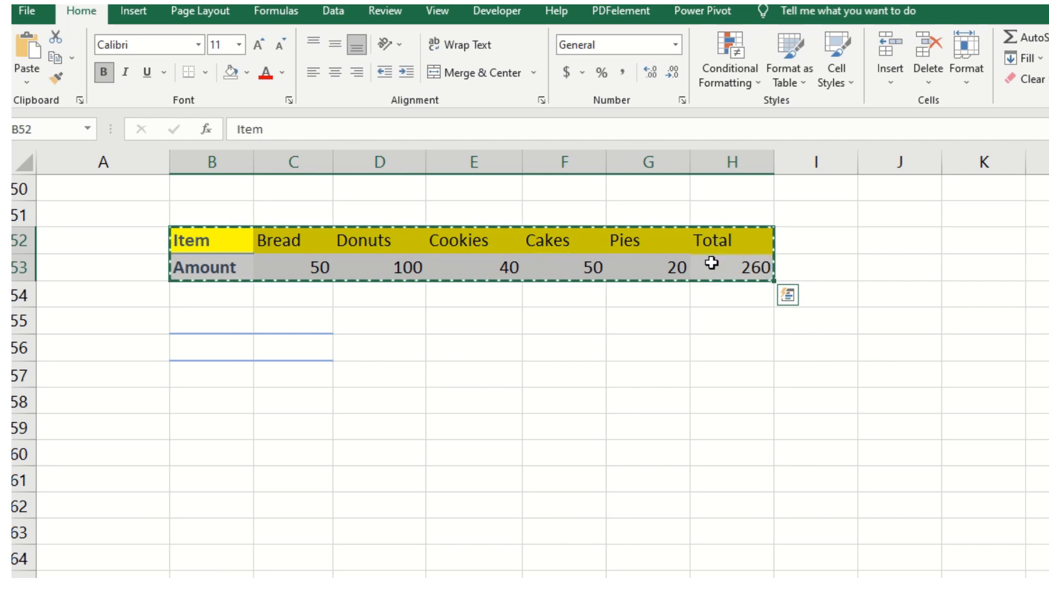
- Try to paste the copied table transposed over its own source range B52:H53
left_click(29, 77)
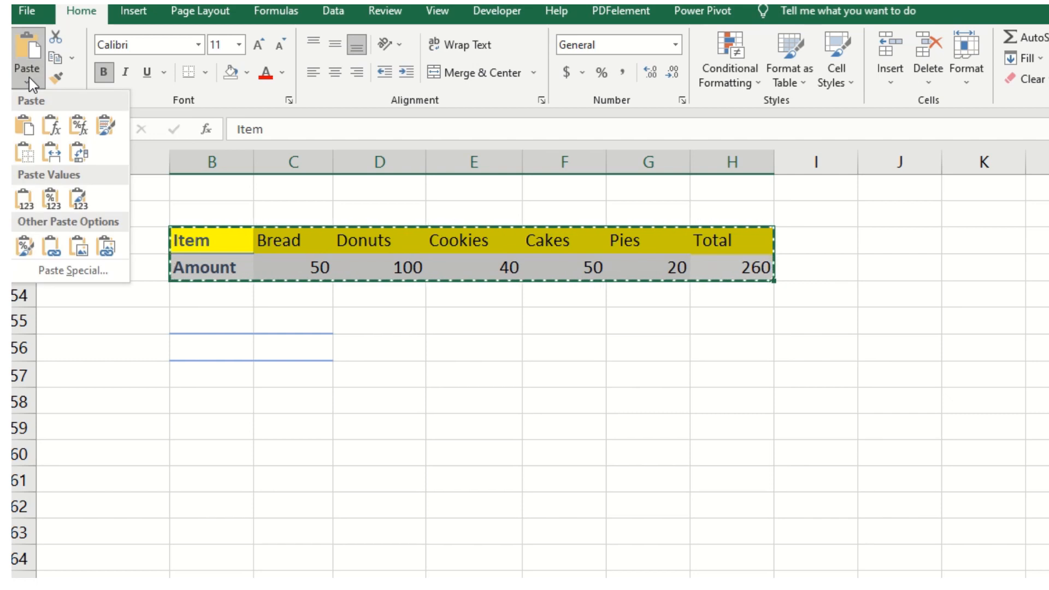
left_click(73, 153)
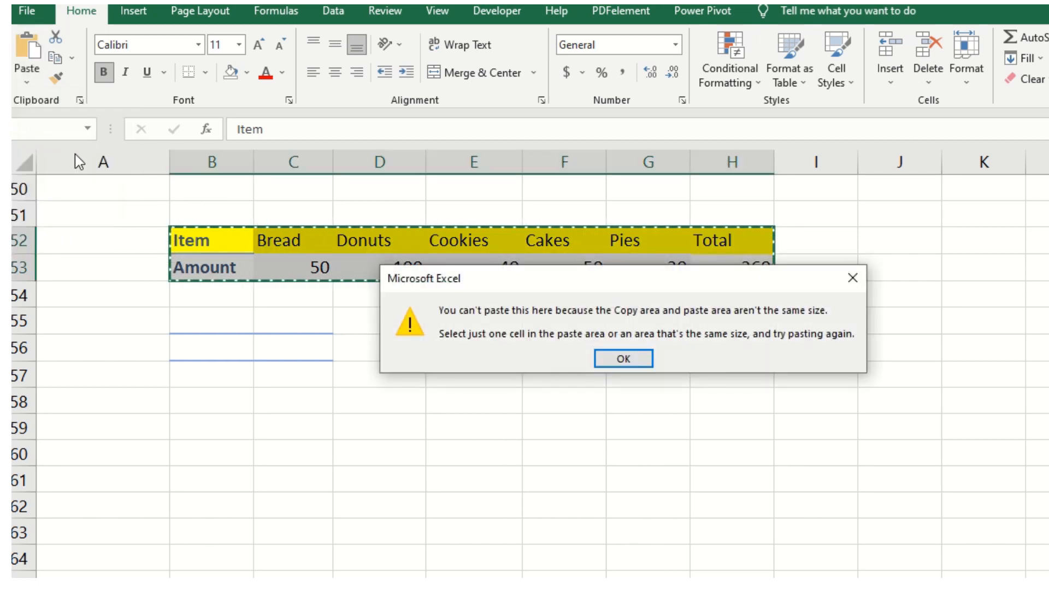
left_click(623, 360)
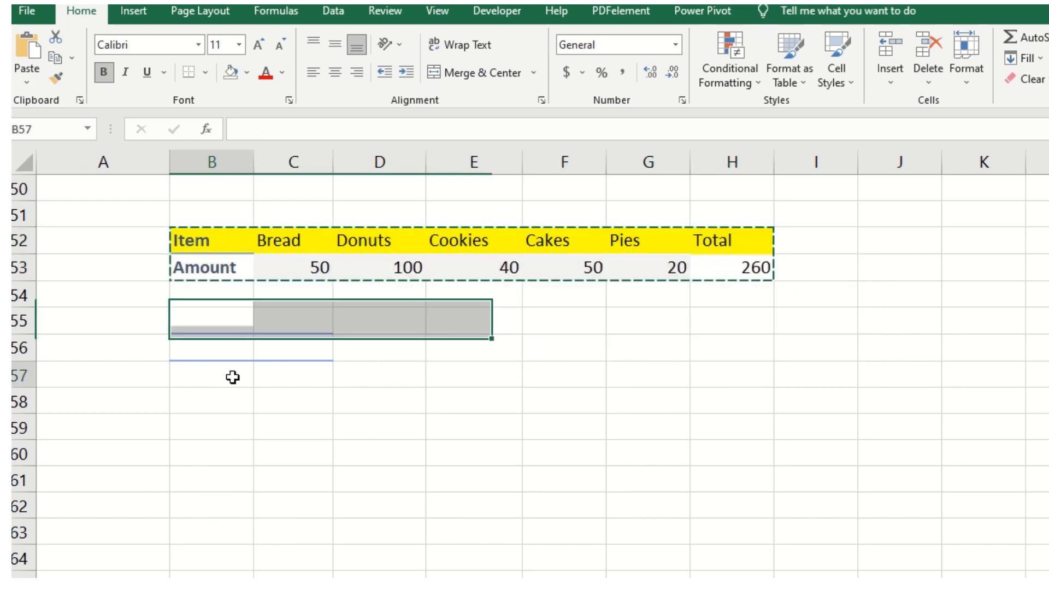
- Paste the copied table transposed into a vertical layout starting at cell B57
left_click(232, 377)
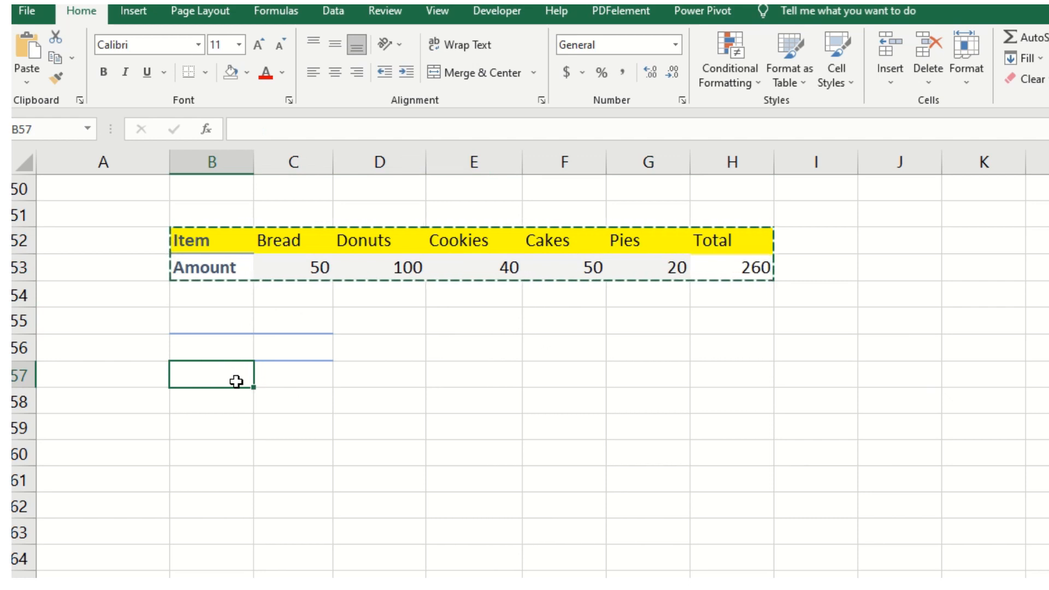
left_click(26, 81)
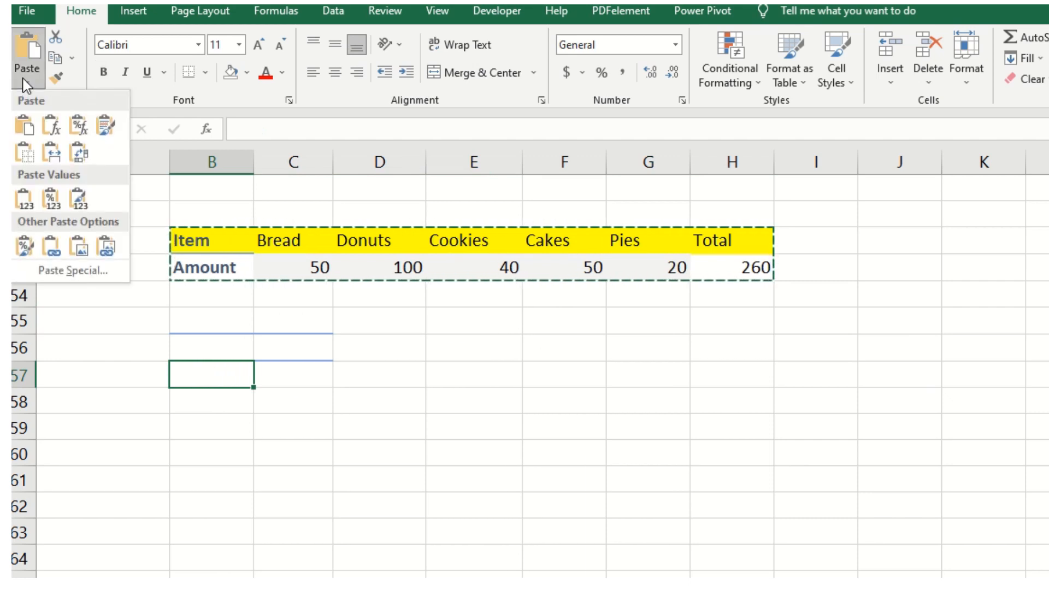
left_click(80, 156)
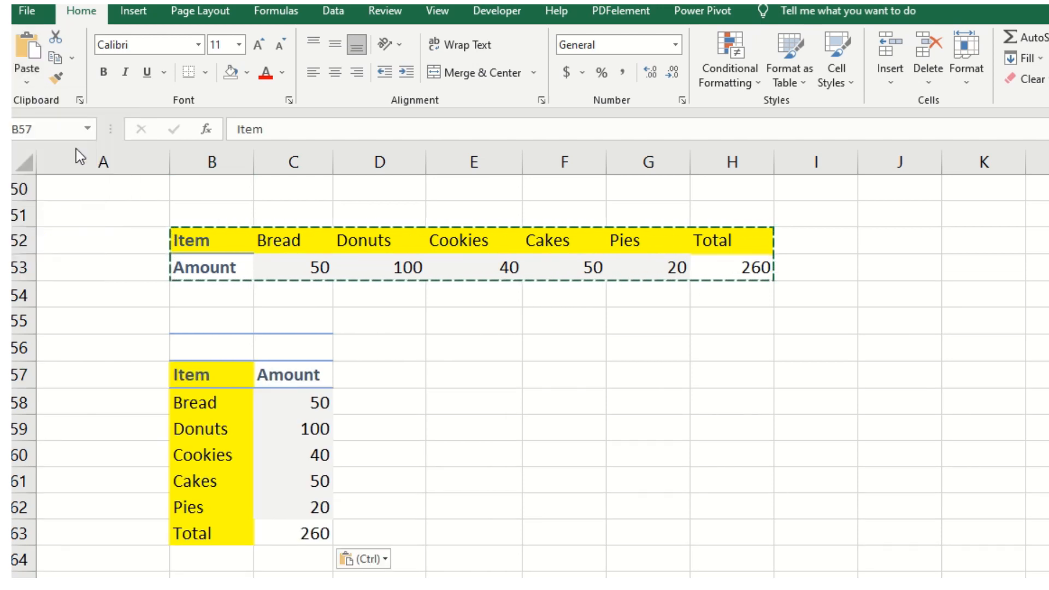
- Paste a second transposed copy of the horizontal table starting at cell E57
left_click(396, 371)
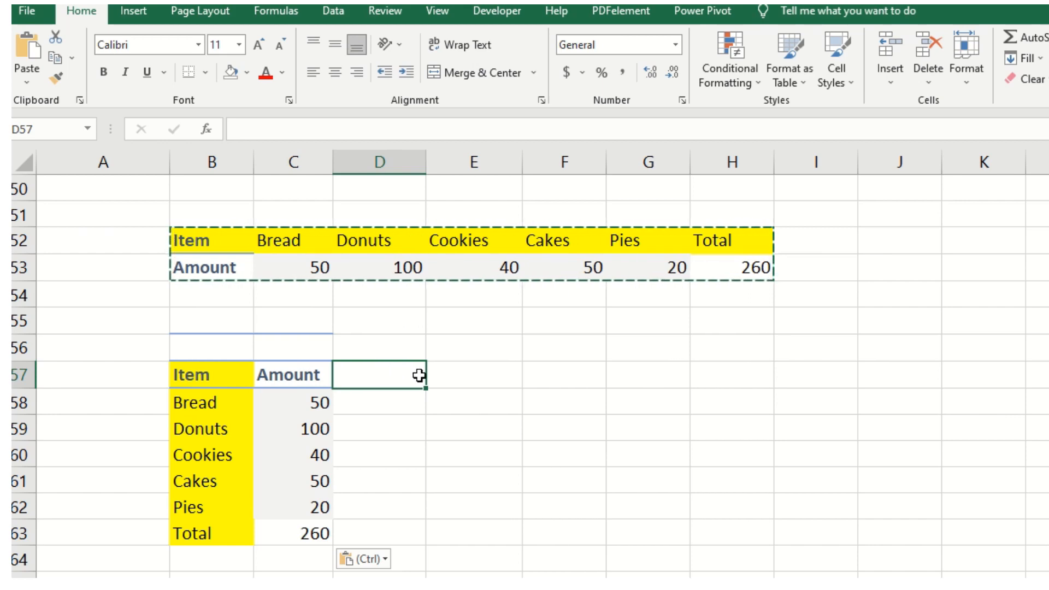
left_click(463, 376)
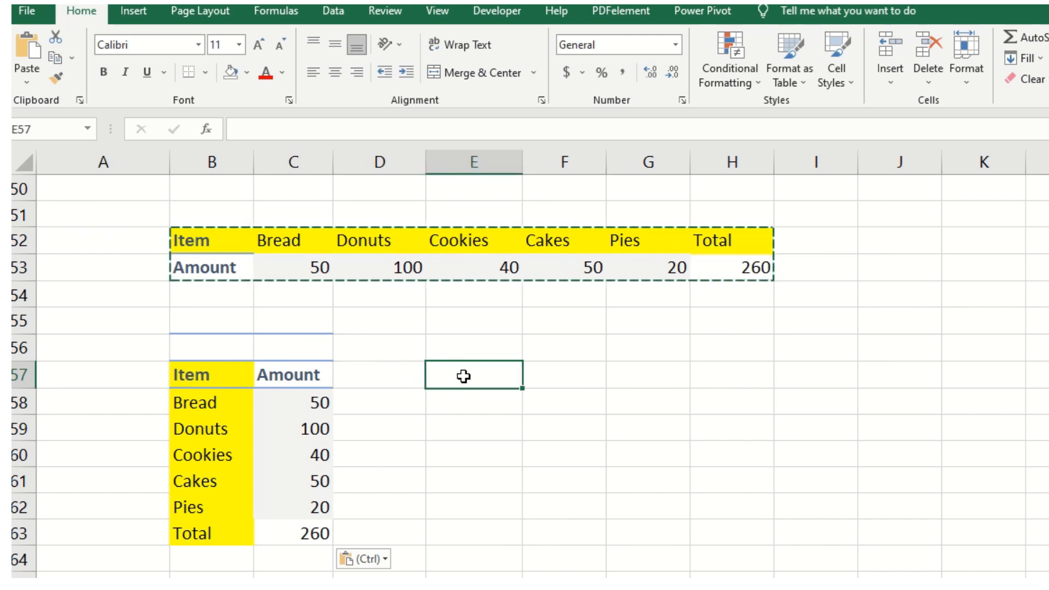
right_click(463, 375)
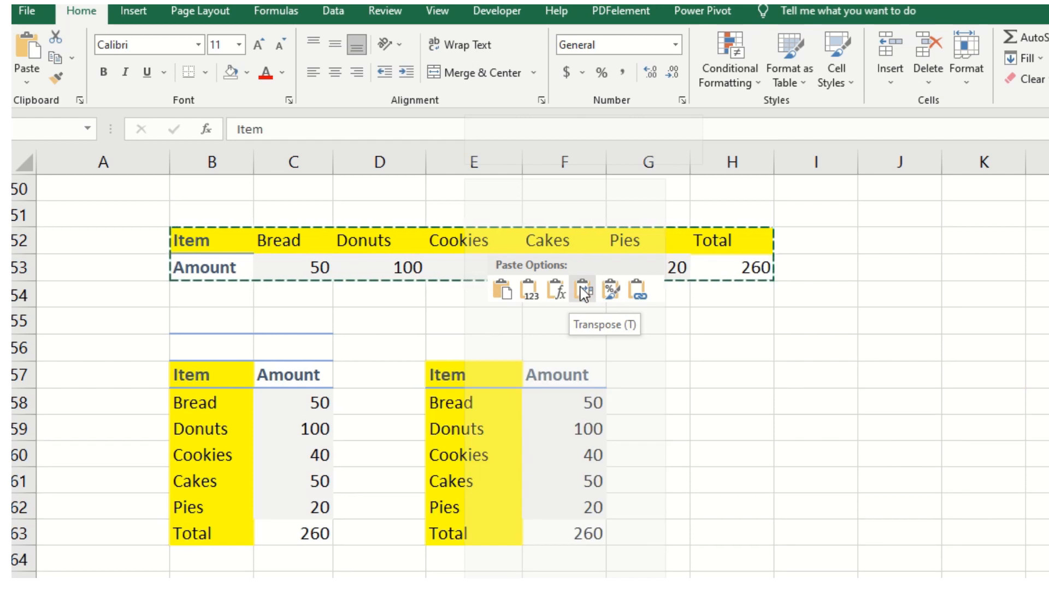
left_click(583, 293)
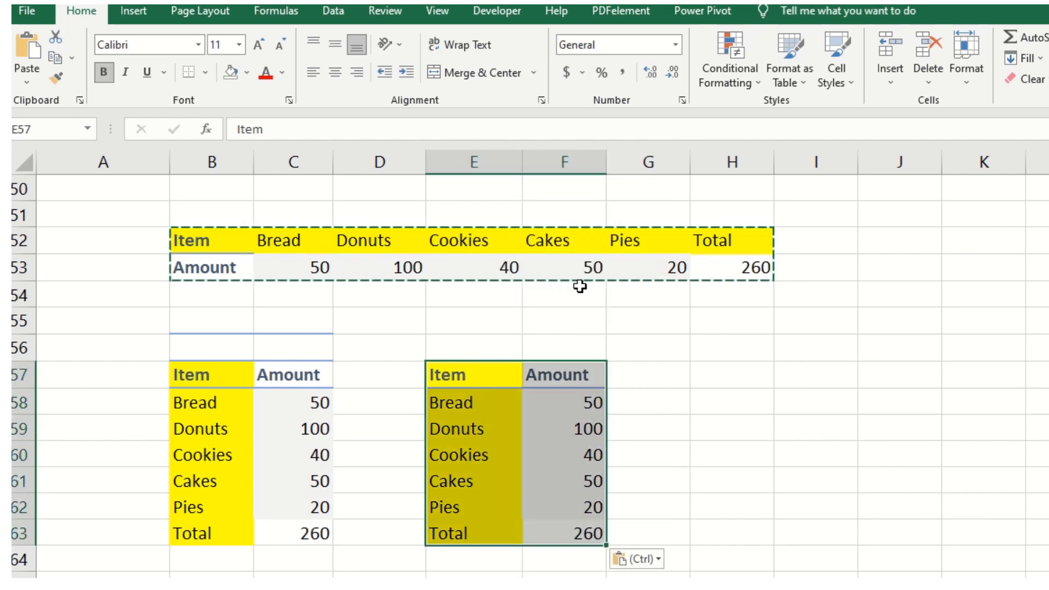
- Use Paste Special with Transpose enabled to place a third vertical copy of the table at cell H57
left_click(719, 375)
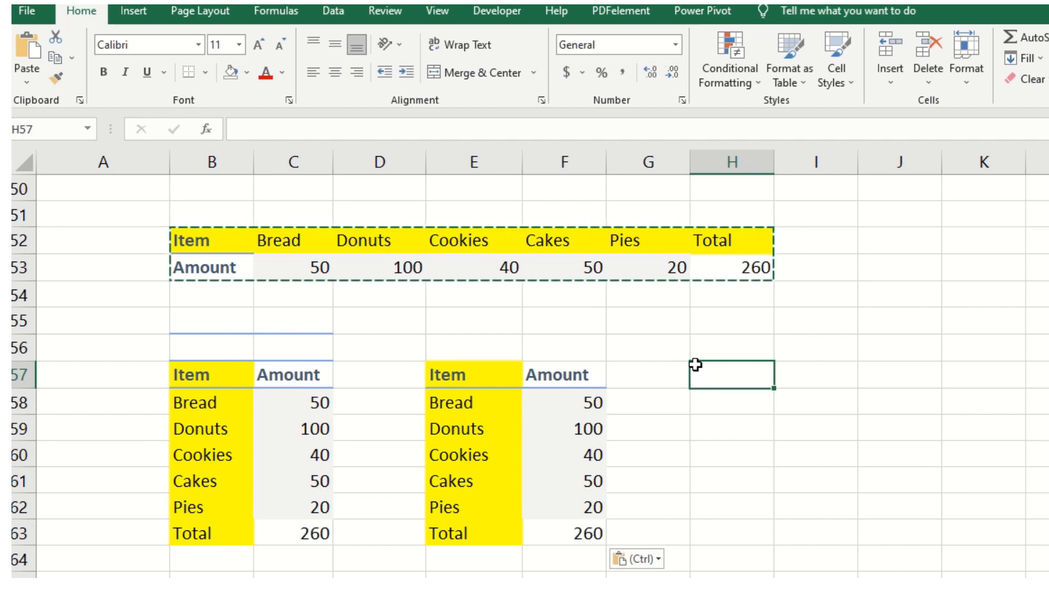
key("ctrl+alt+v")
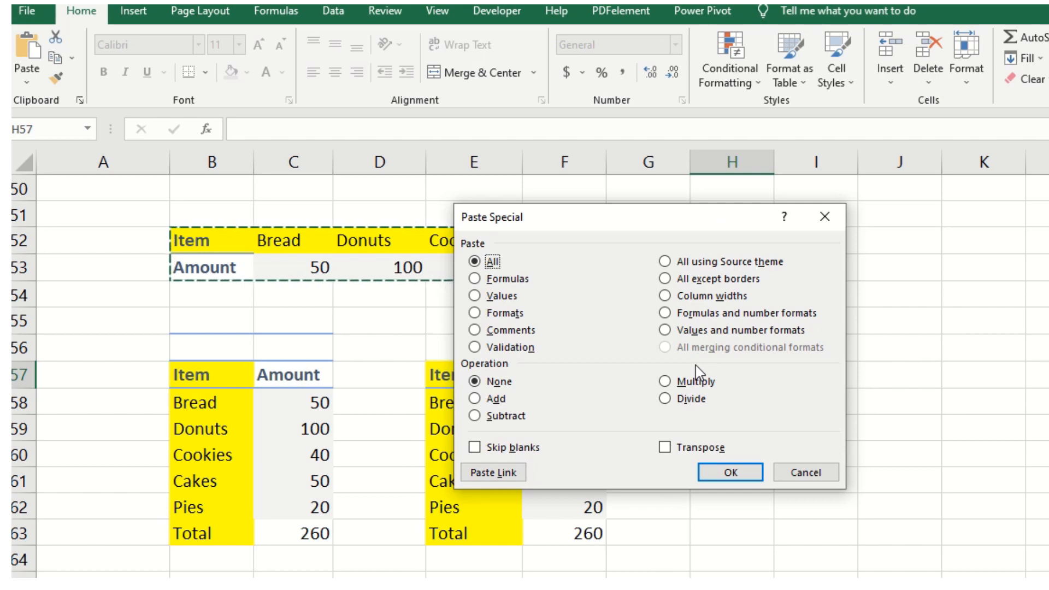
left_click(663, 448)
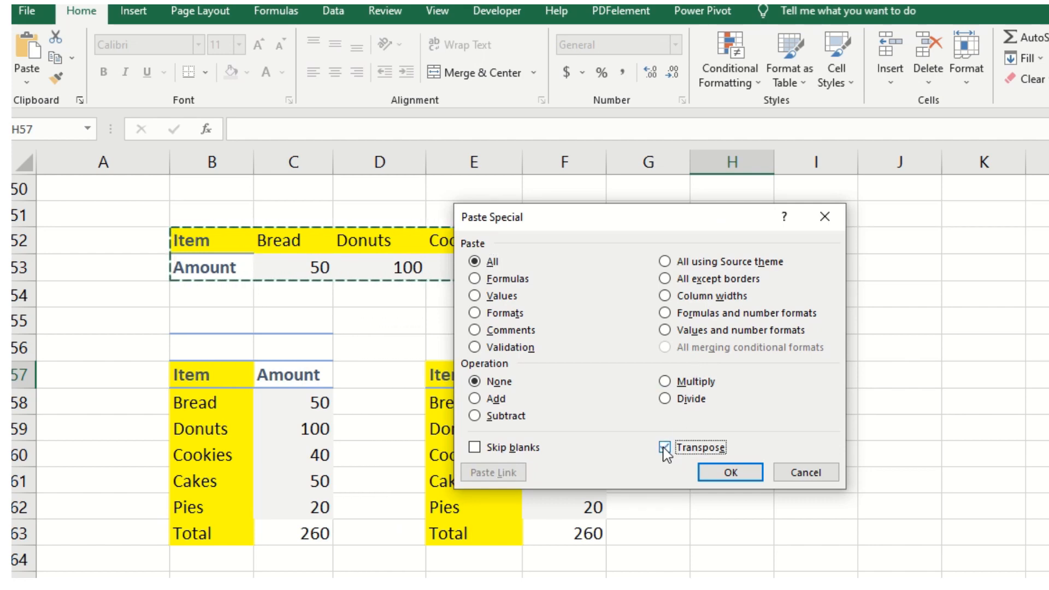
left_click(731, 473)
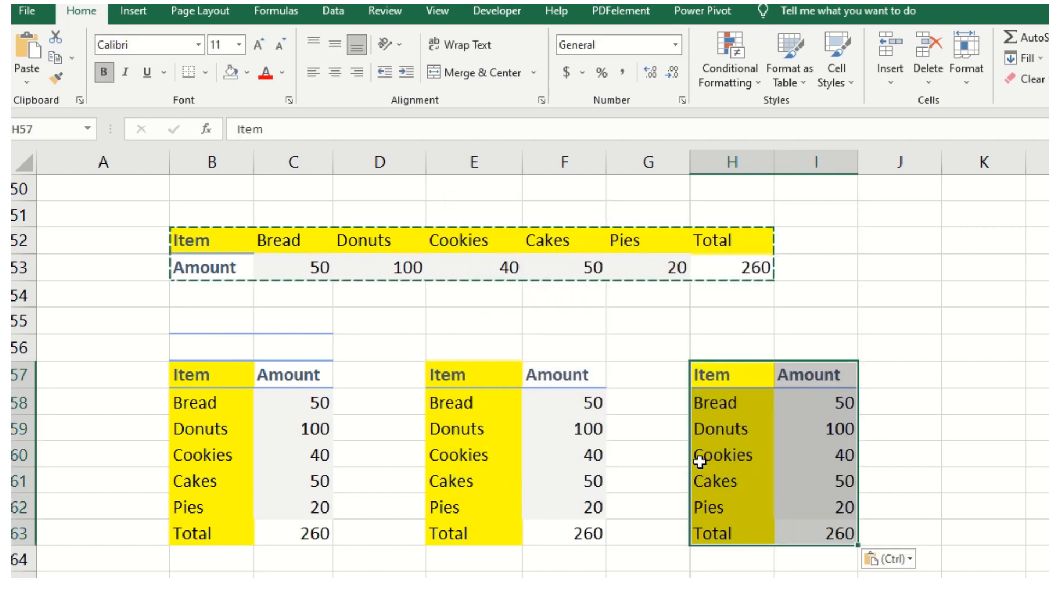
- Copy the vertical Item and Amount table in H57:I63
scroll(703, 459, "down", 2)
scroll(689, 410, "up", 1)
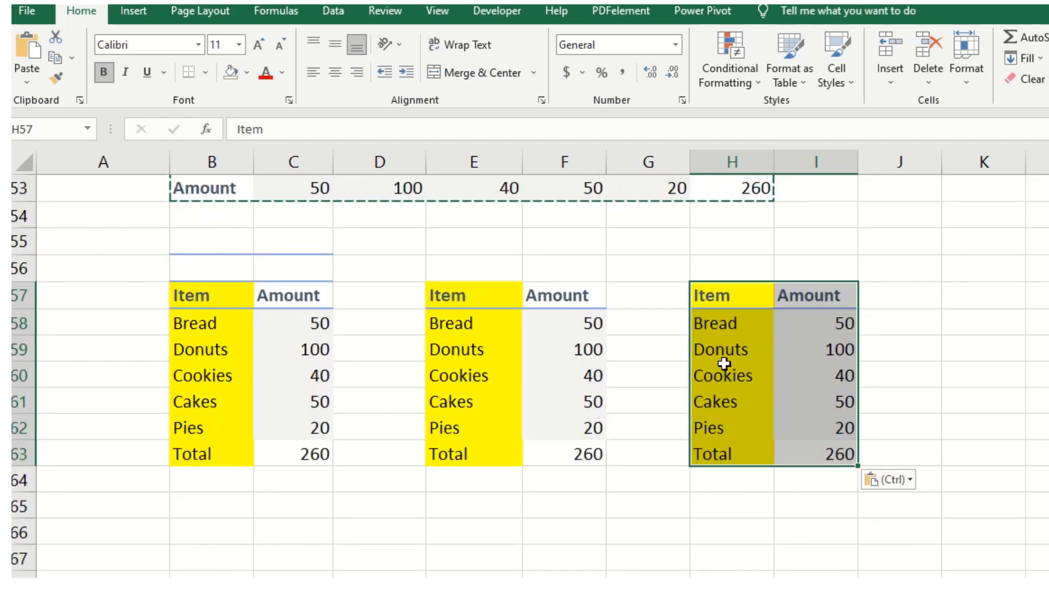
left_click(724, 296)
left_click_drag(754, 305, 811, 460)
key("ctrl+c")
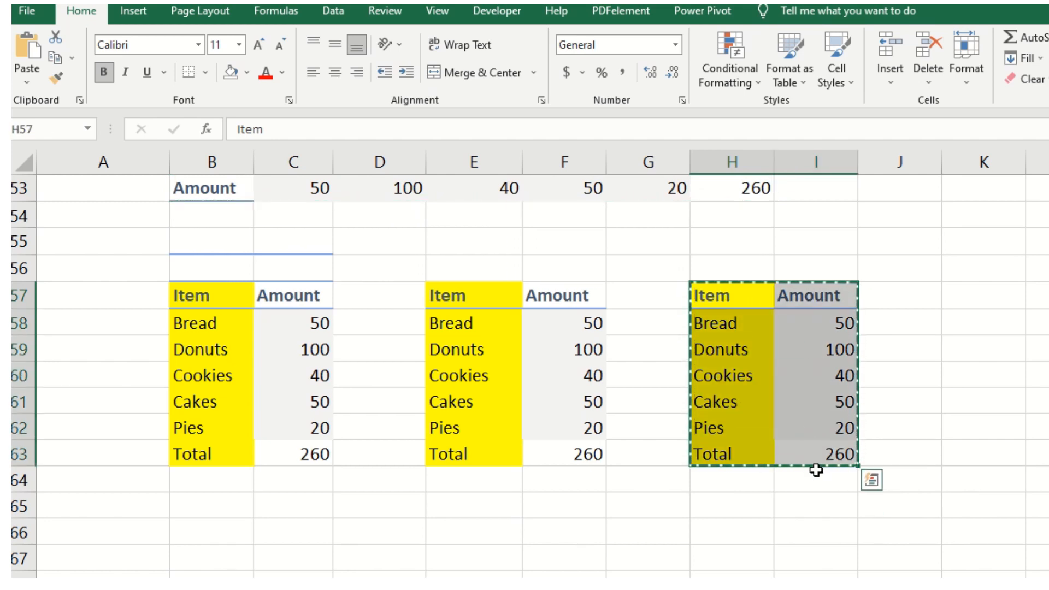
- Paste the copied vertical table transposed into a horizontal layout starting at cell B65
scroll(816, 470, "down", 1)
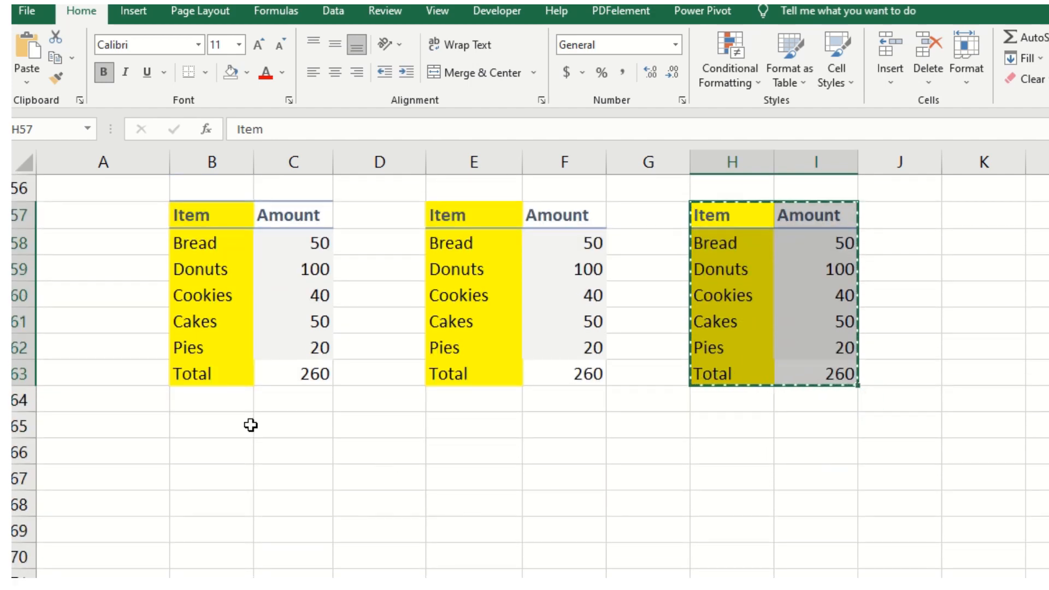
left_click(217, 429)
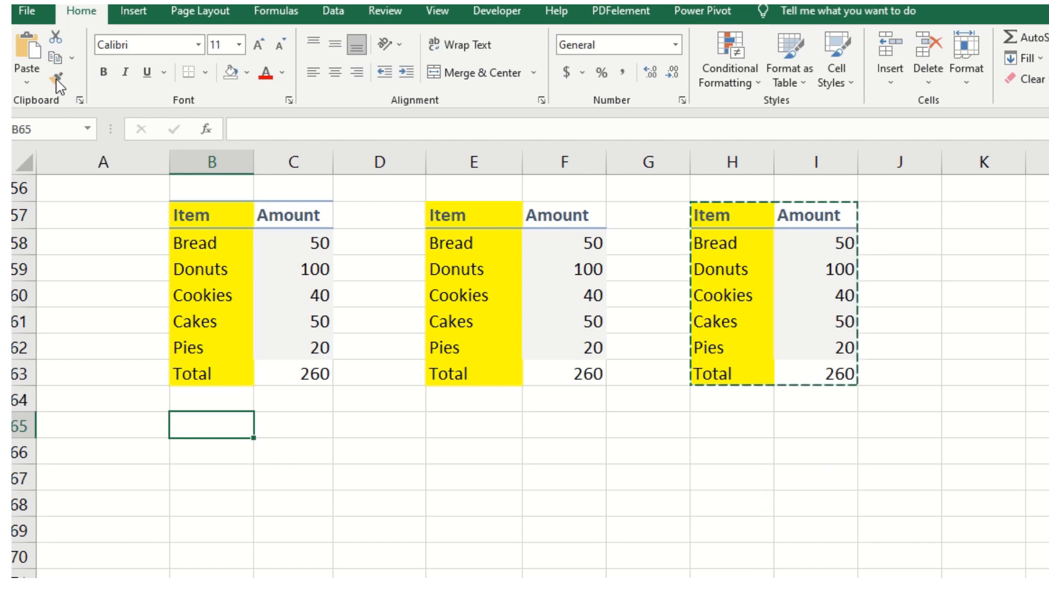
left_click(30, 80)
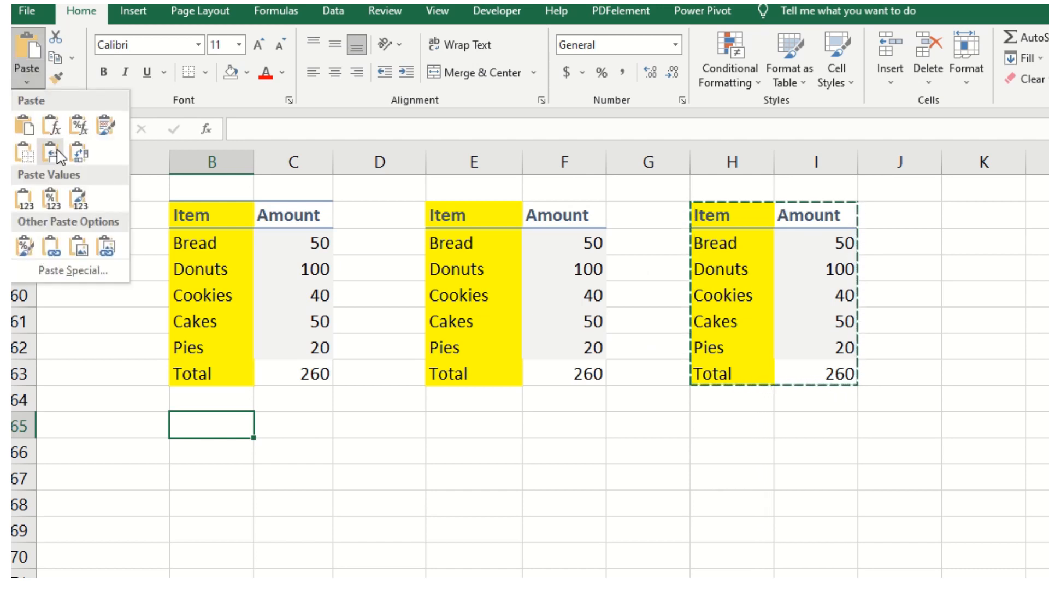
left_click(77, 155)
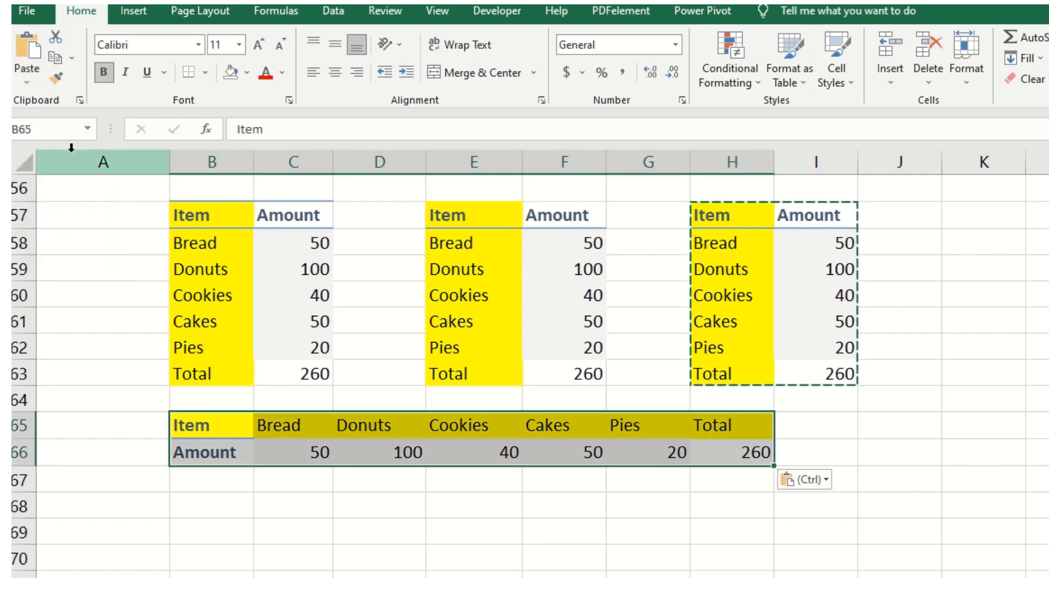
- Use Paste Special with Transpose enabled to place another horizontal copy of the table at cell B68
left_click(222, 503)
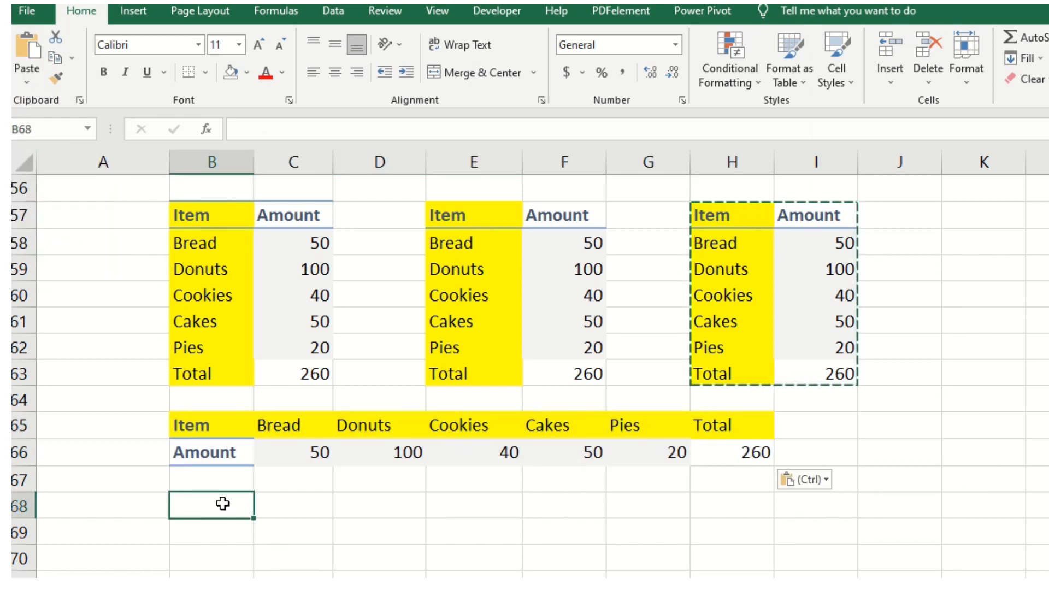
key("ctrl+alt+v")
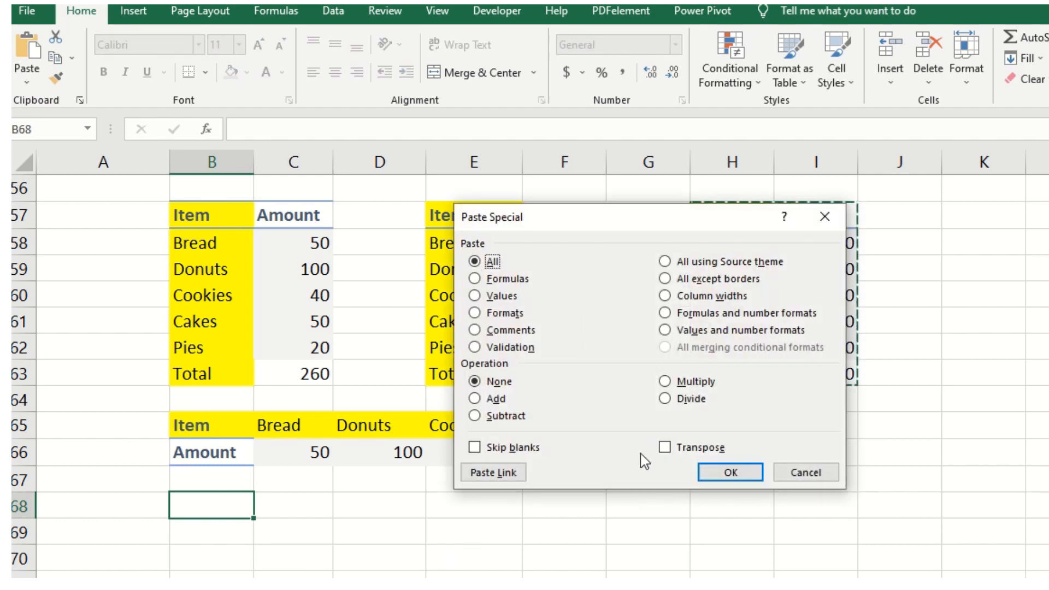
left_click(664, 449)
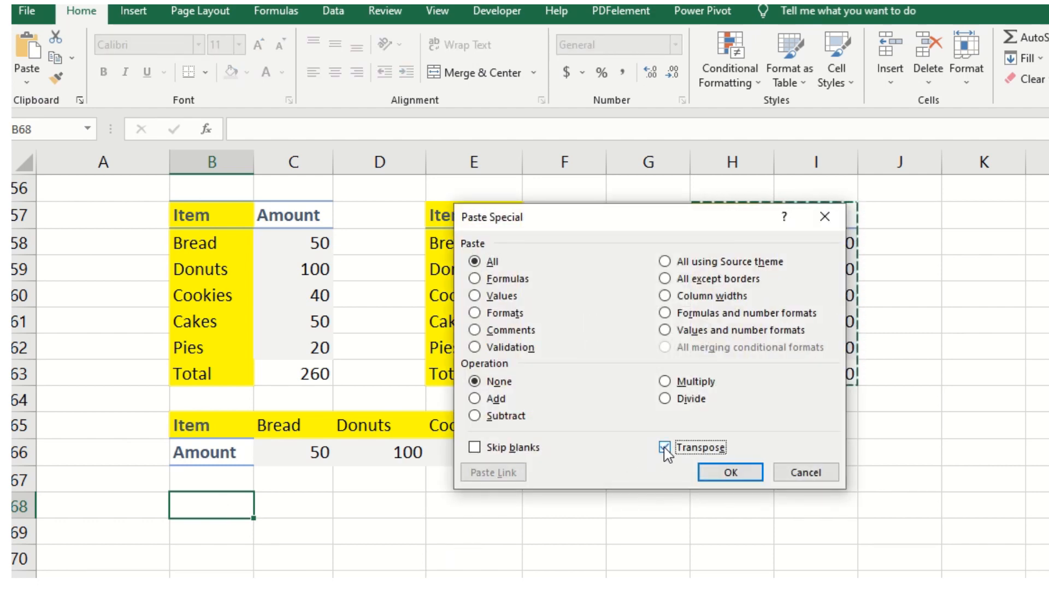
left_click(721, 474)
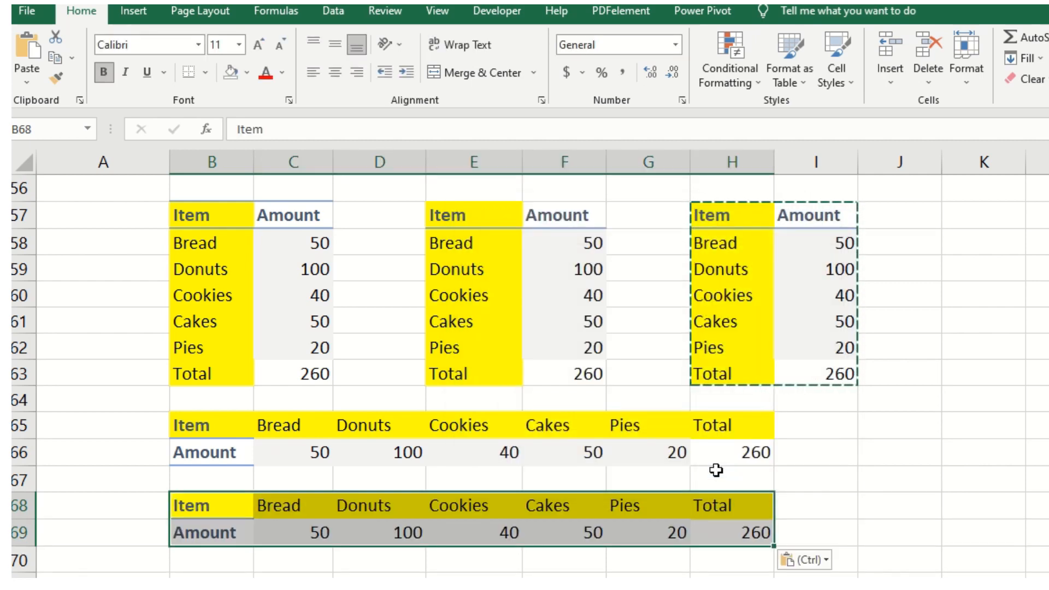
- Paste a third horizontal, transposed copy of the vertical table starting at cell B71
scroll(717, 470, "down", 1)
scroll(716, 470, "up", 1)
scroll(716, 470, "down", 1)
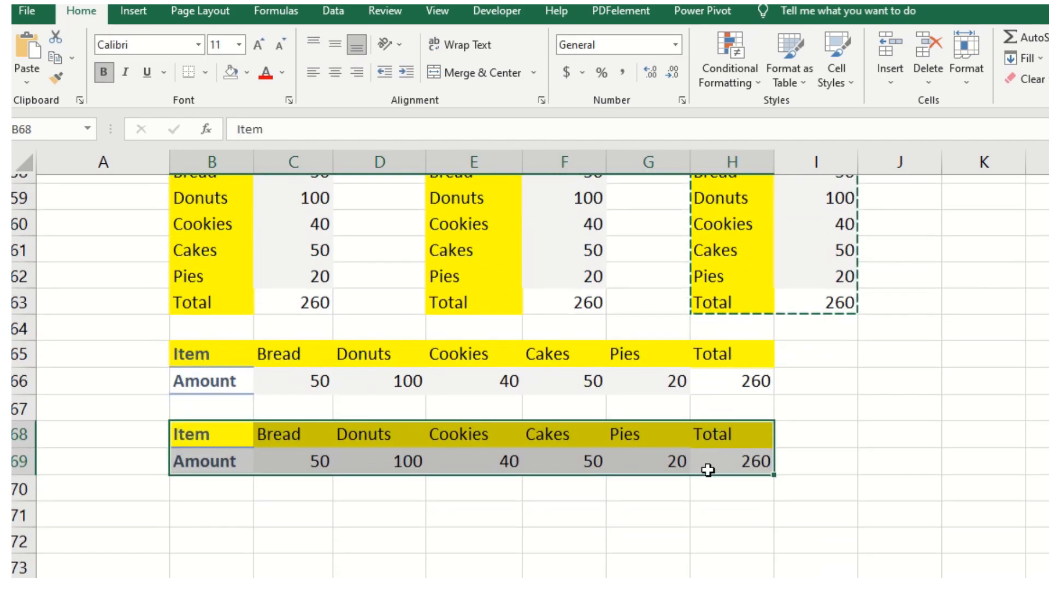
left_click(197, 503)
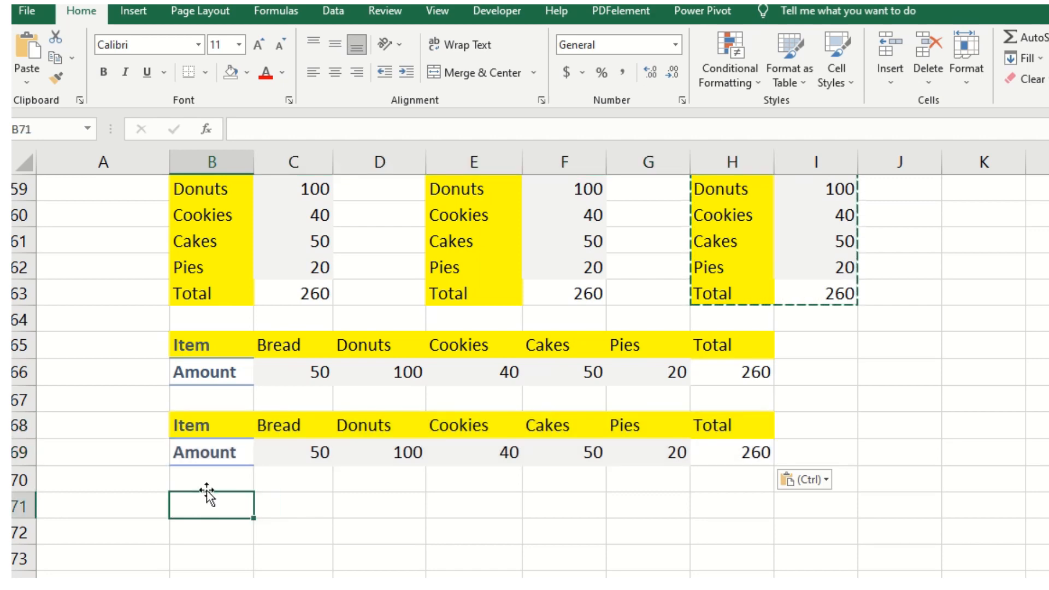
right_click(229, 507)
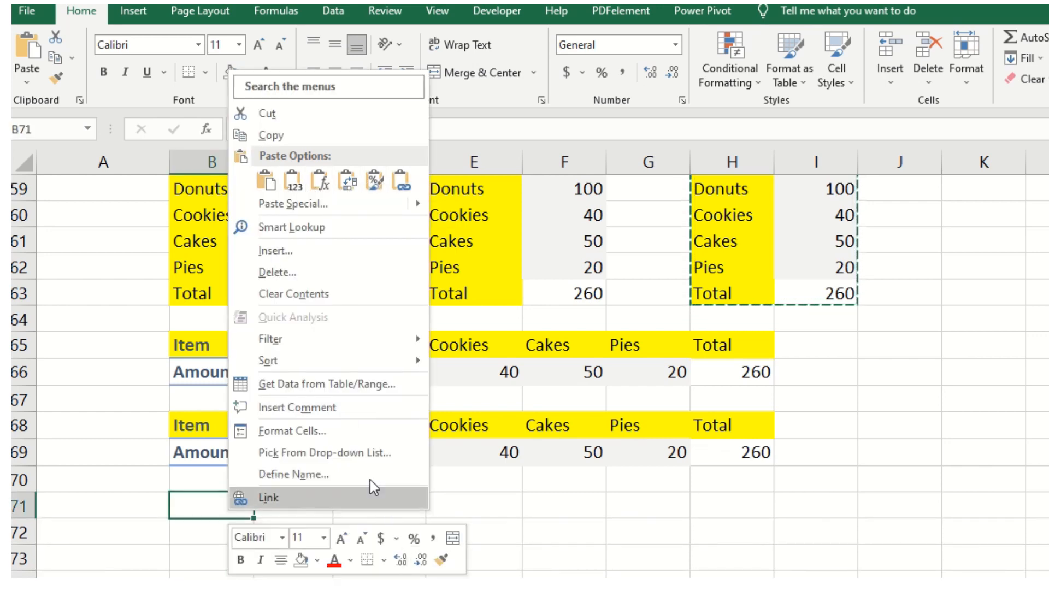
mouse_move(411, 208)
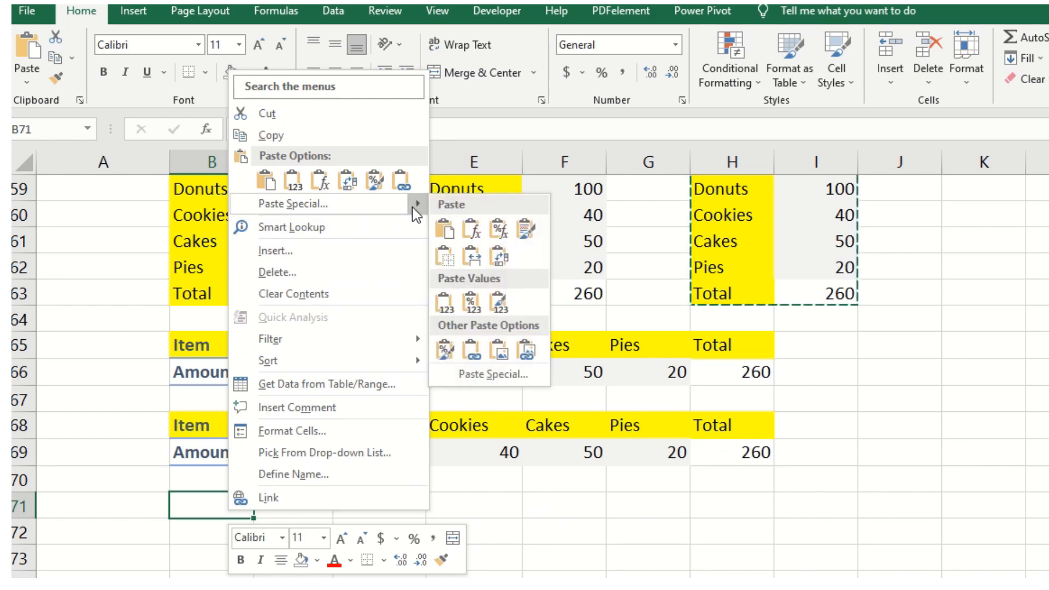
left_click(498, 263)
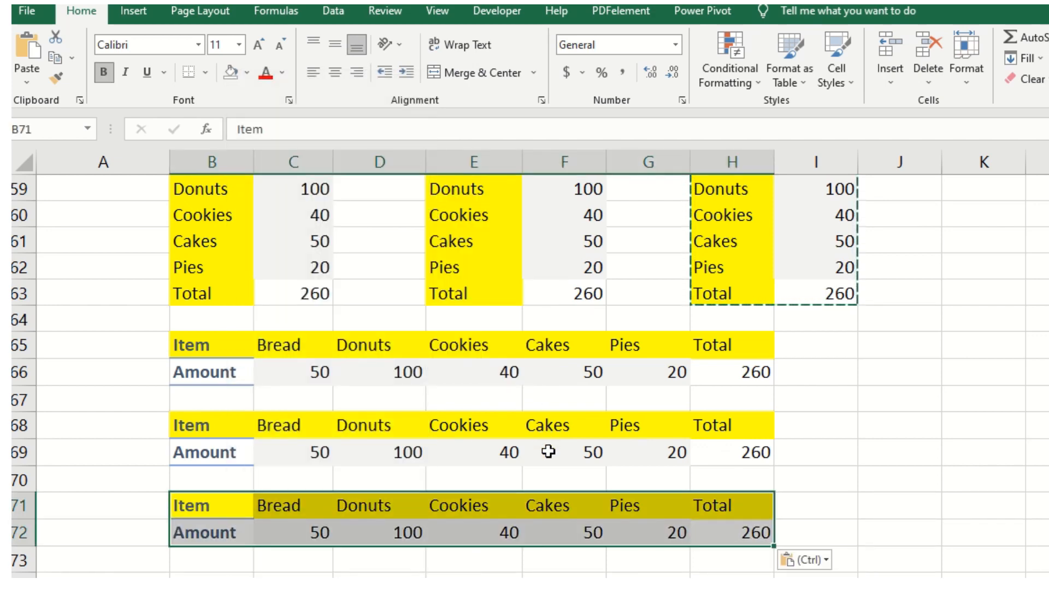
- Copy the Name, year, ZIP code, Highest degree offered and Rate table in A1:E11
left_click(869, 402)
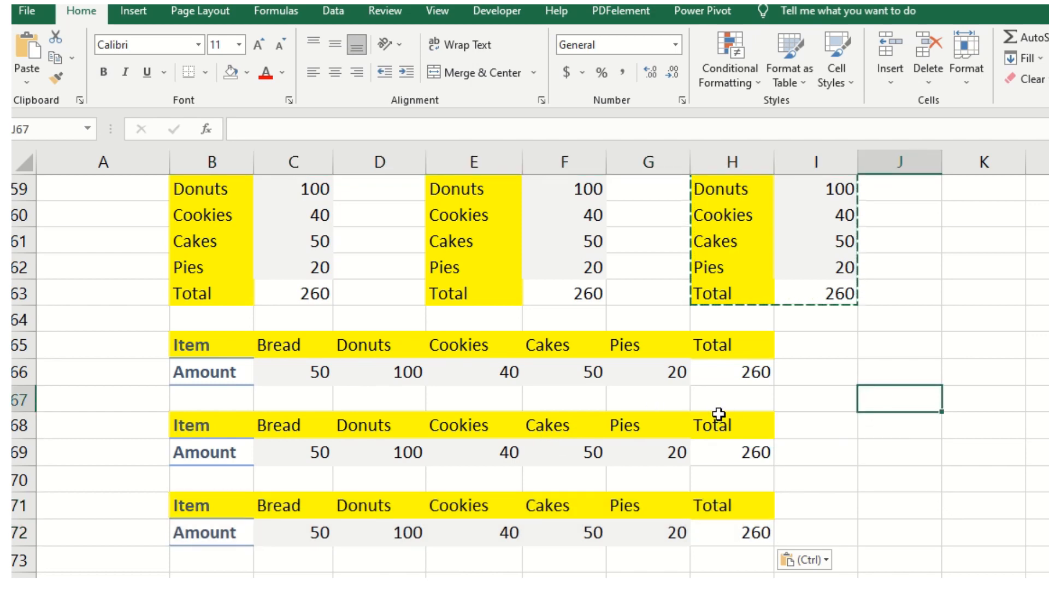
scroll(718, 414, "up", 1)
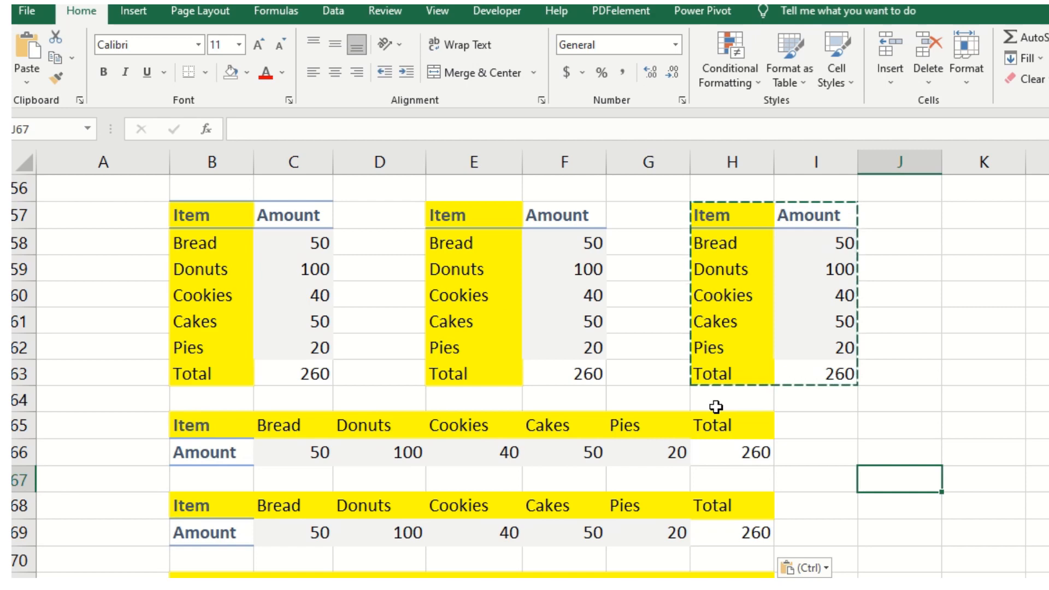
scroll(704, 399, "up", 4)
scroll(696, 390, "up", 14)
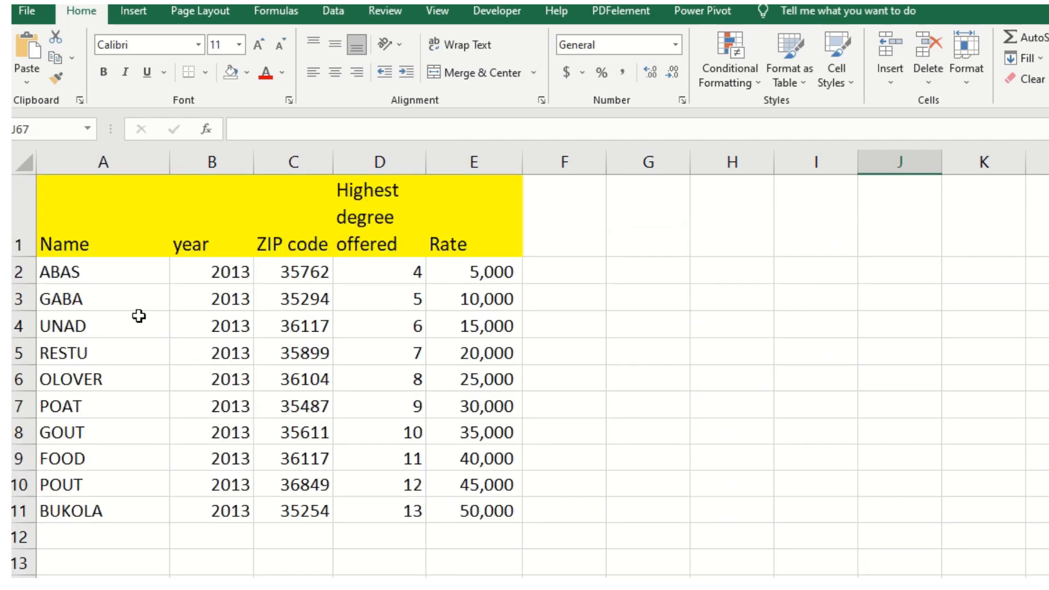
left_click_drag(104, 208, 474, 510)
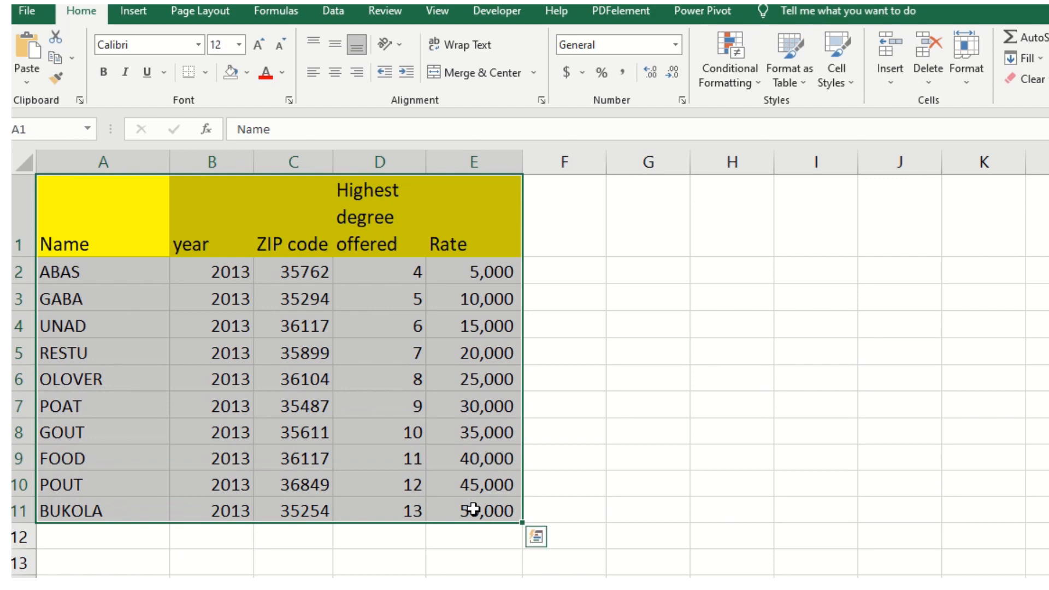
key("ctrl+c")
- Use Paste Special with Transpose enabled to place the copied A1:E11 table horizontally, starting at cell A13
scroll(428, 317, "down", 2)
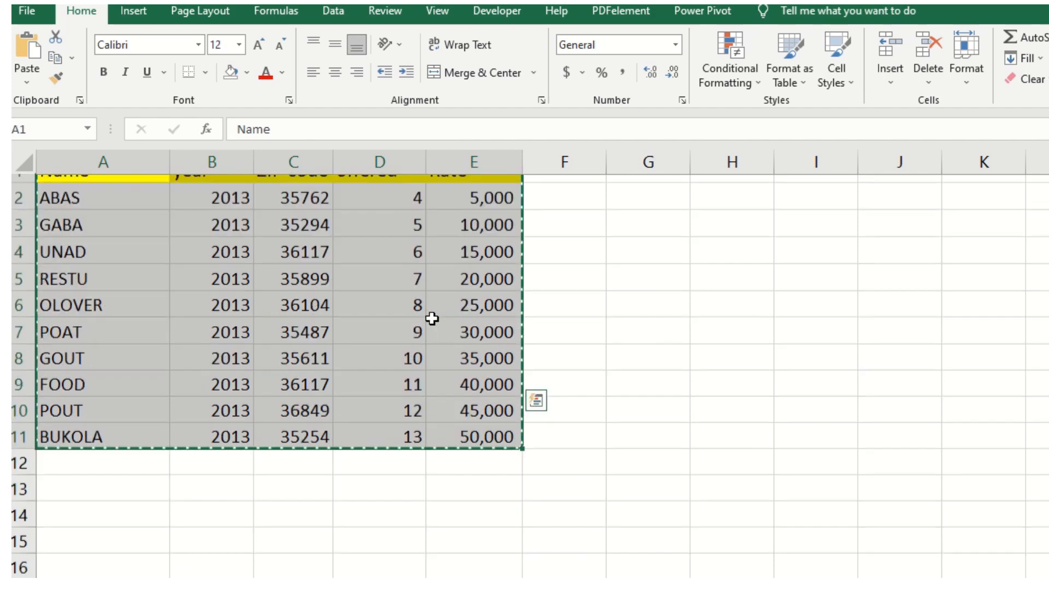
scroll(432, 317, "up", 2)
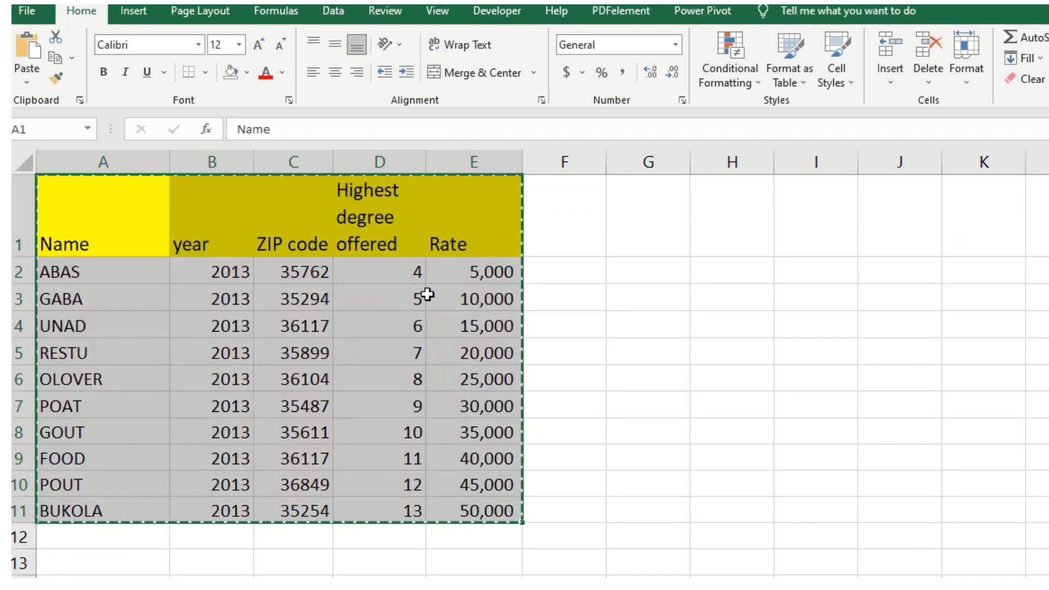
scroll(426, 295, "down", 1)
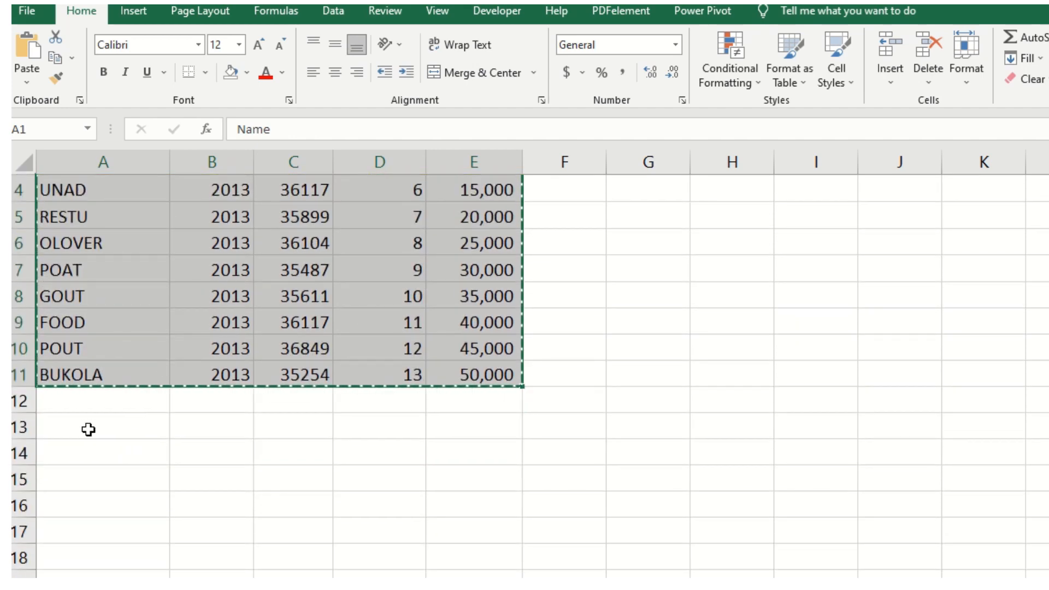
left_click(79, 432)
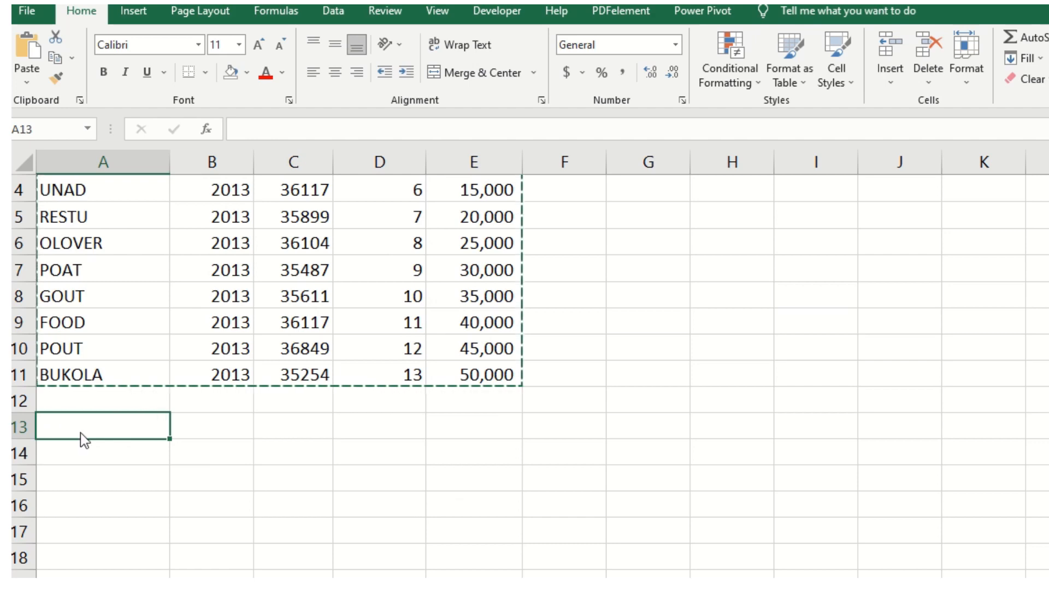
key("ctrl+alt+v")
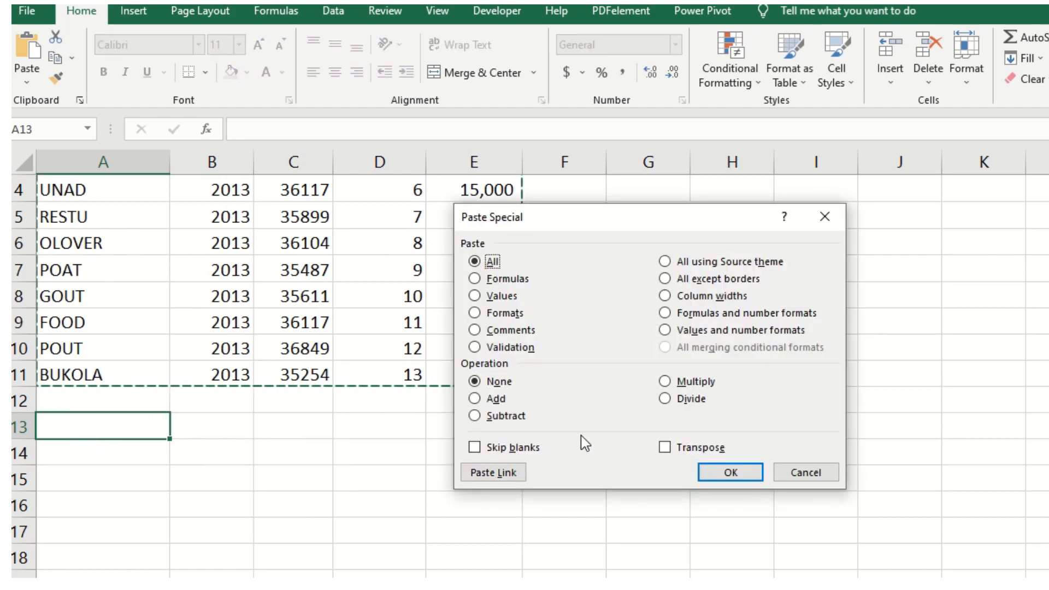
left_click(664, 448)
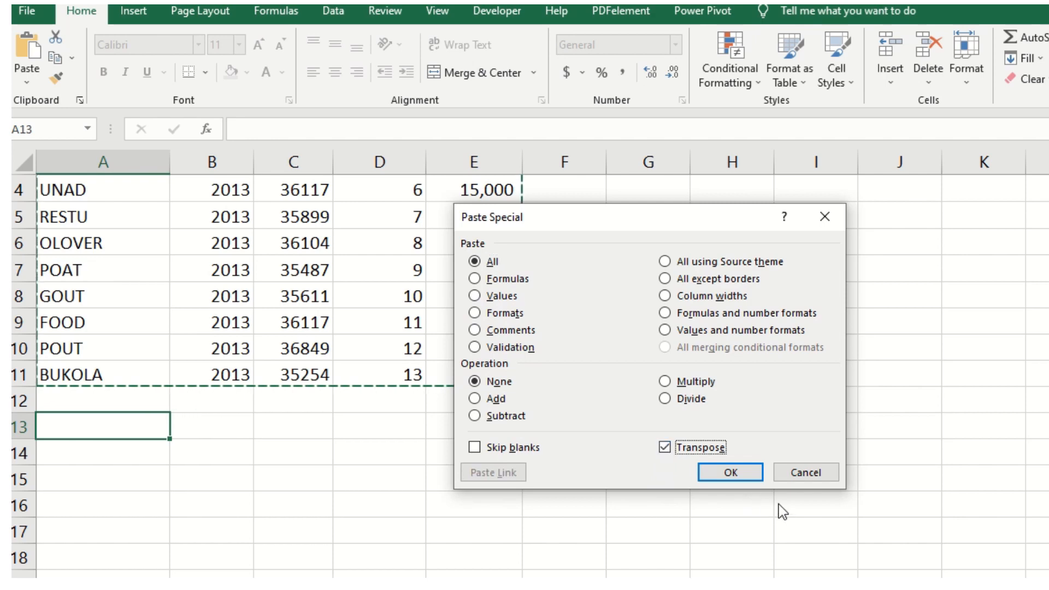
left_click(731, 472)
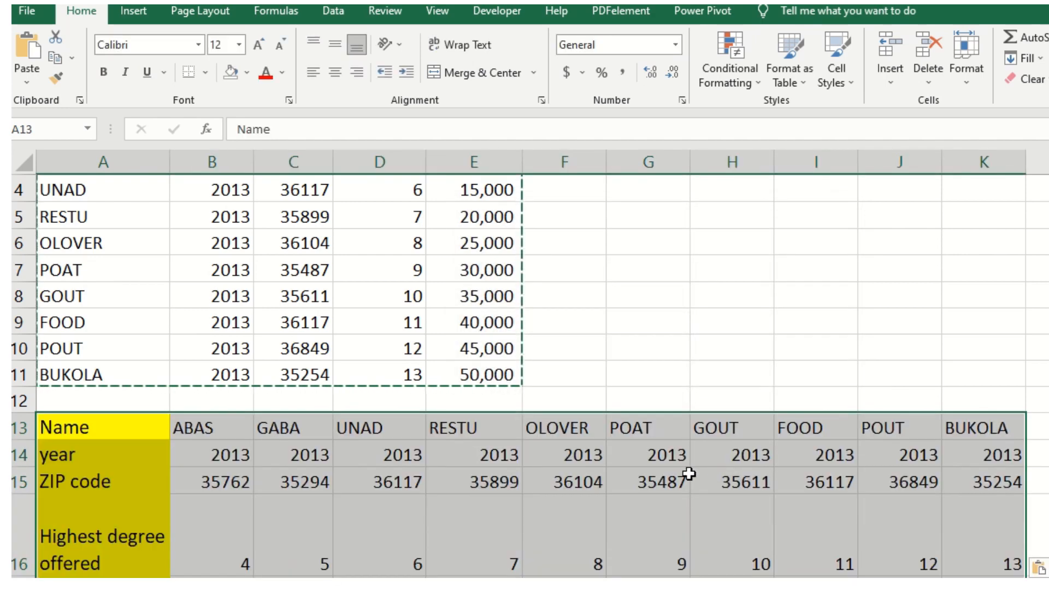
- Paste a second horizontal copy of the table starting at cell A20 with the Transpose paste option
scroll(685, 474, "down", 2)
scroll(685, 473, "down", 1)
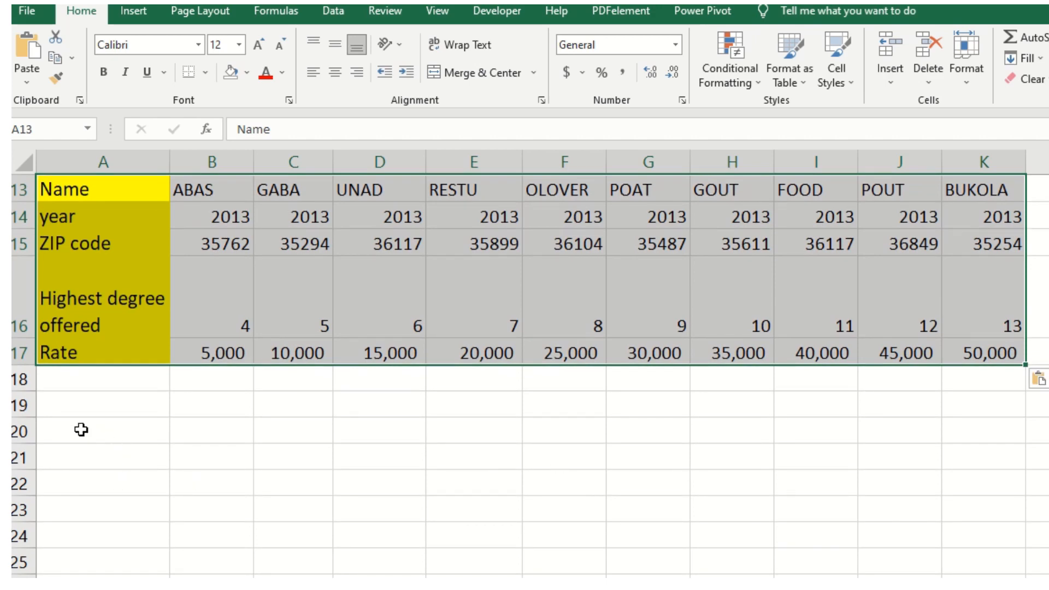
left_click(81, 430)
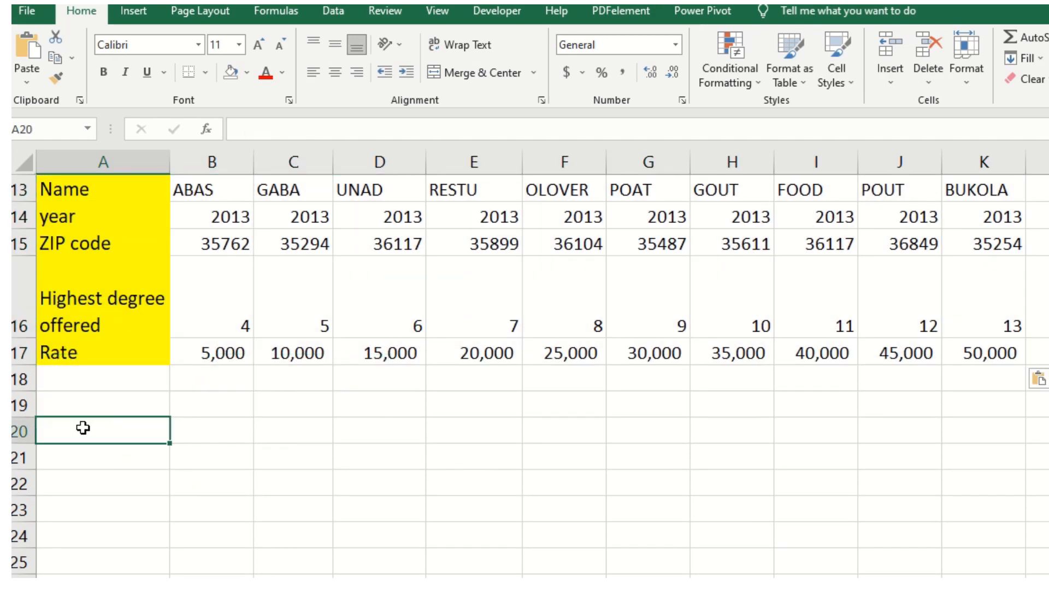
left_click(26, 83)
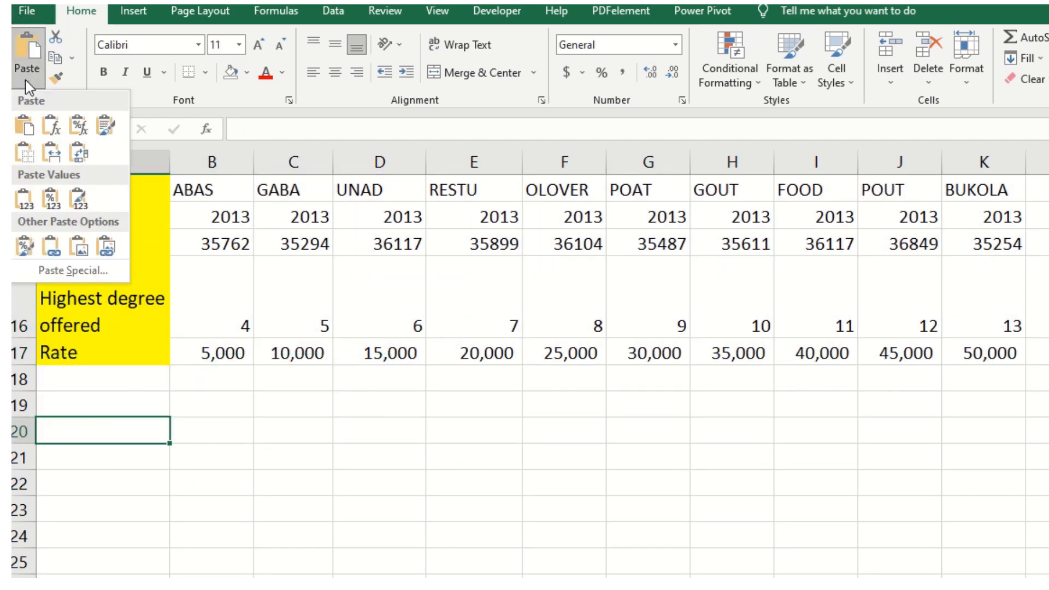
left_click(80, 156)
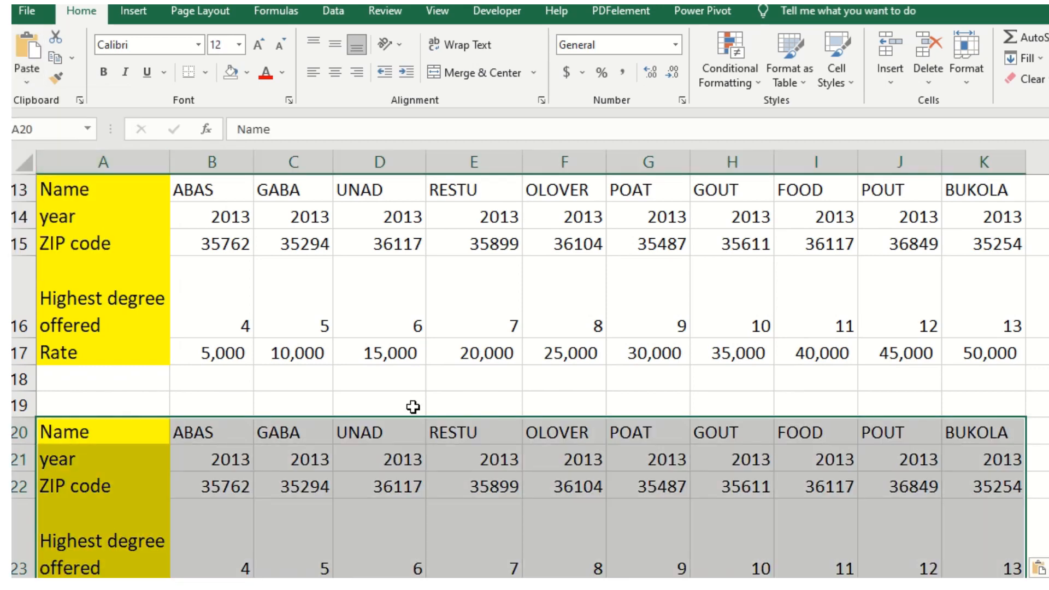
- Paste a third transposed copy of the A1:E11 table starting at cell A26
scroll(679, 448, "down", 2)
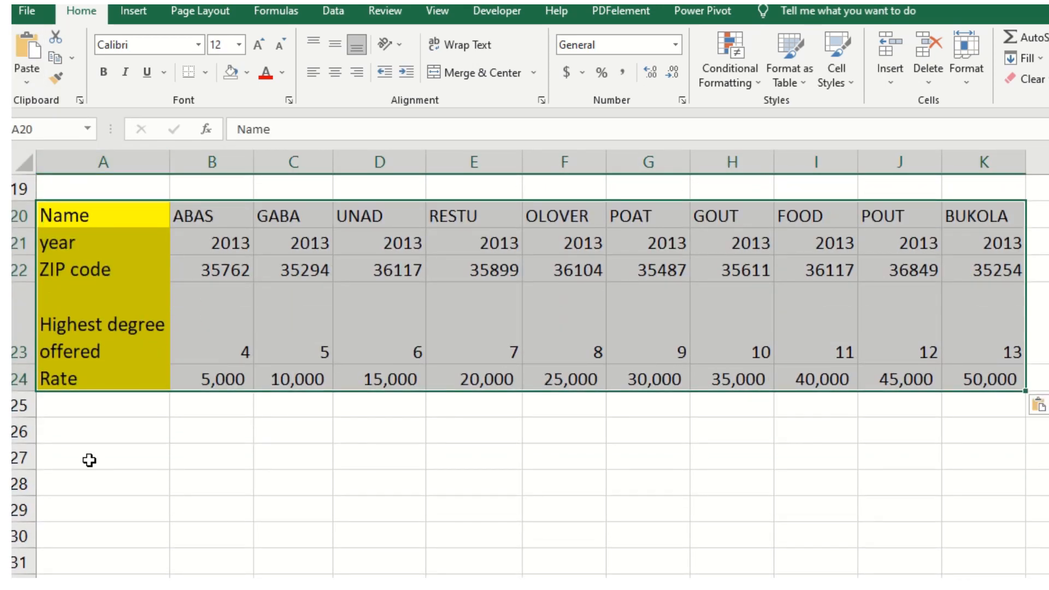
left_click(92, 432)
right_click(94, 436)
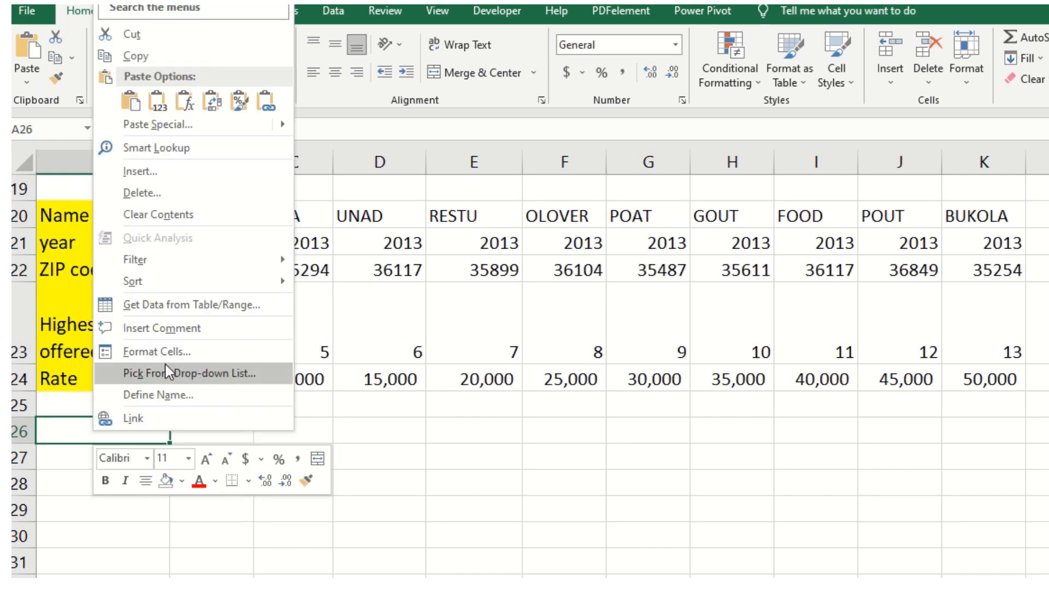
mouse_move(281, 137)
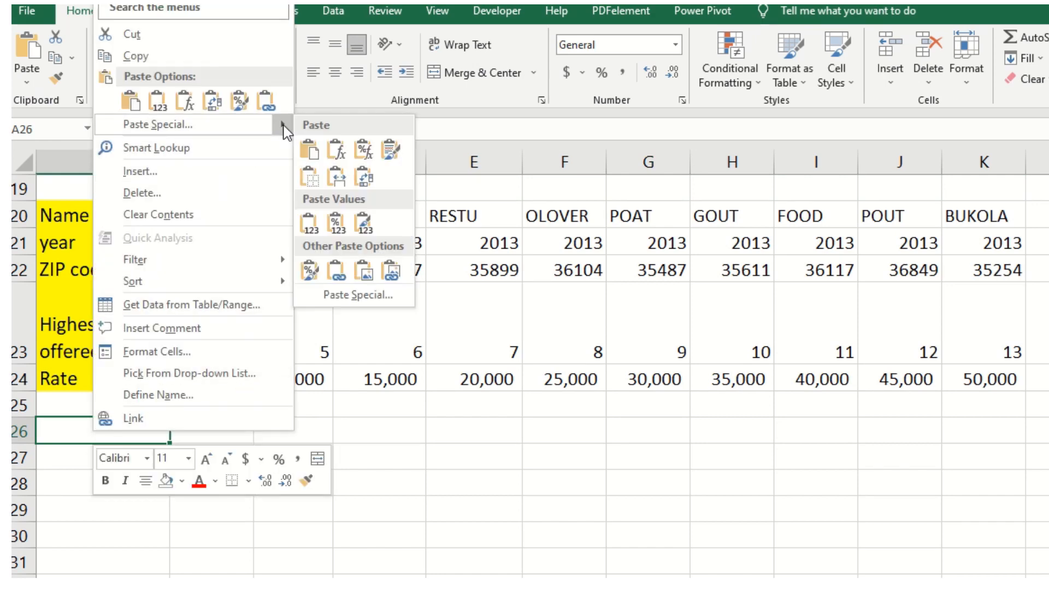
left_click(361, 181)
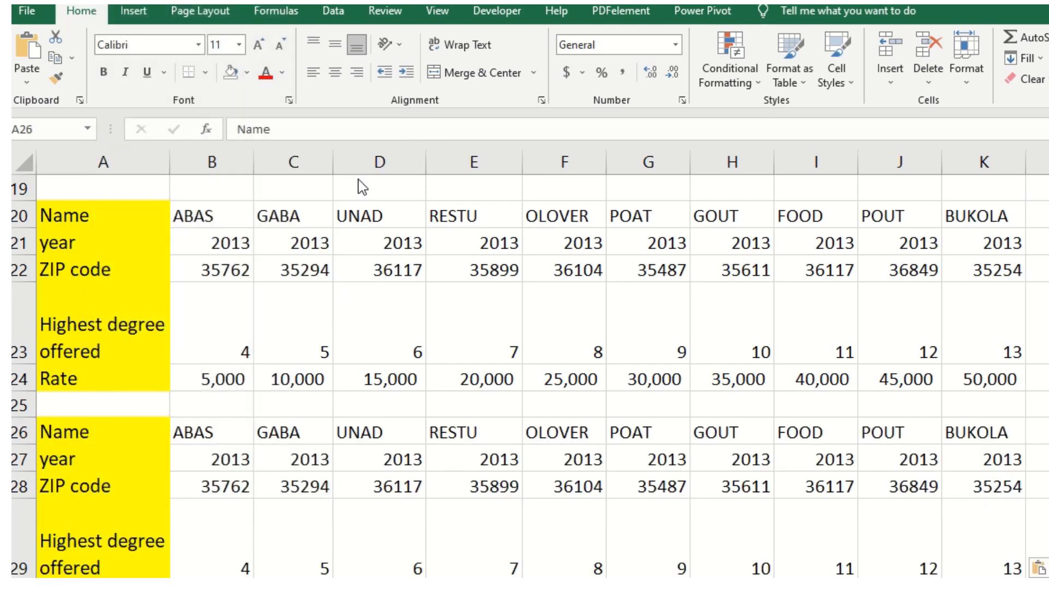
scroll(665, 518, "down", 2)
scroll(663, 517, "up", 2)
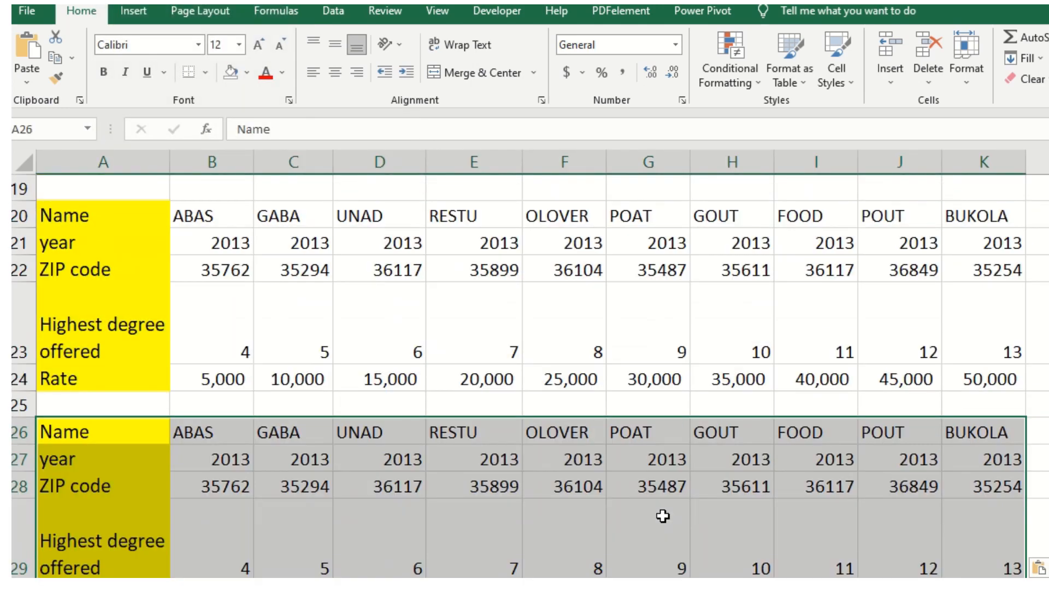
scroll(663, 517, "down", 2)
scroll(662, 516, "up", 7)
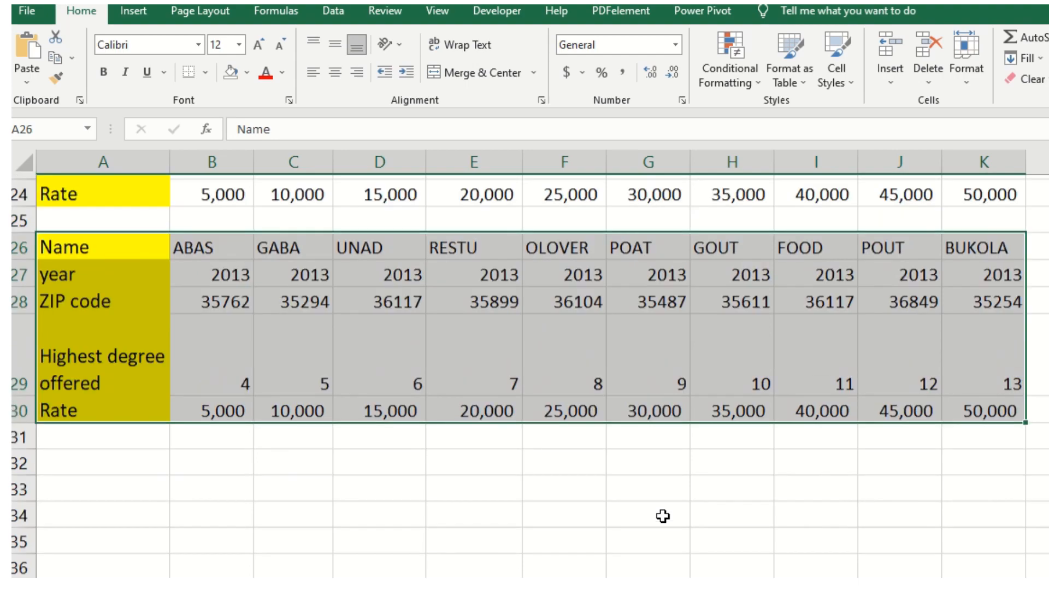
scroll(663, 516, "up", 1)
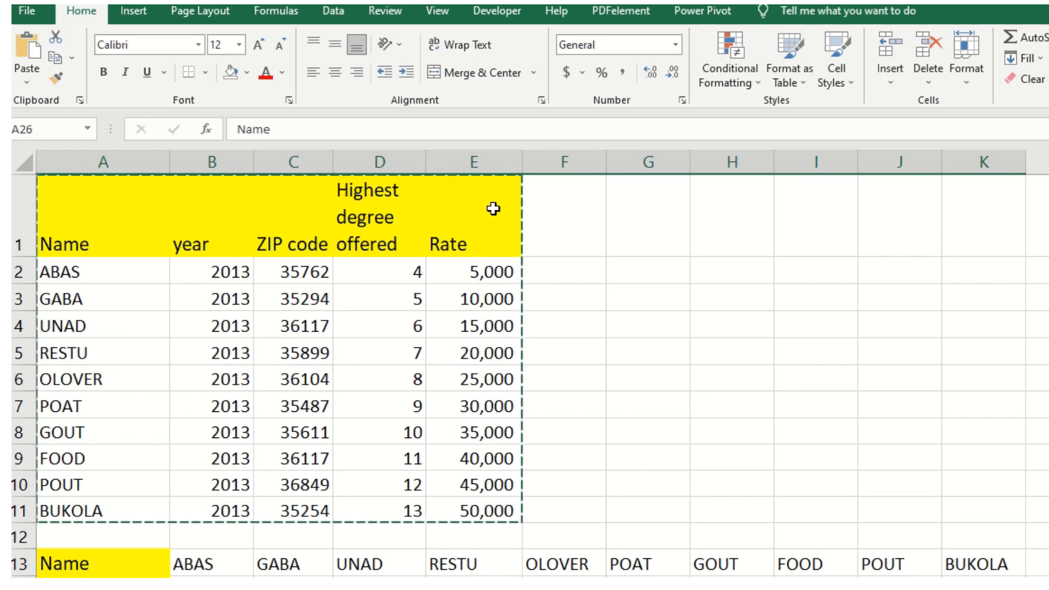
left_click(572, 313)
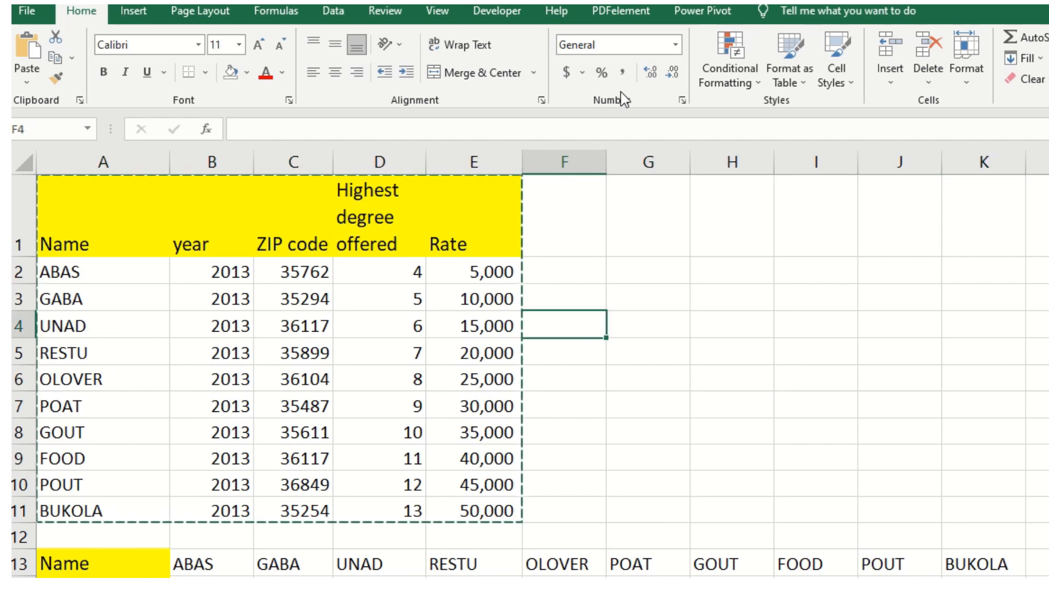